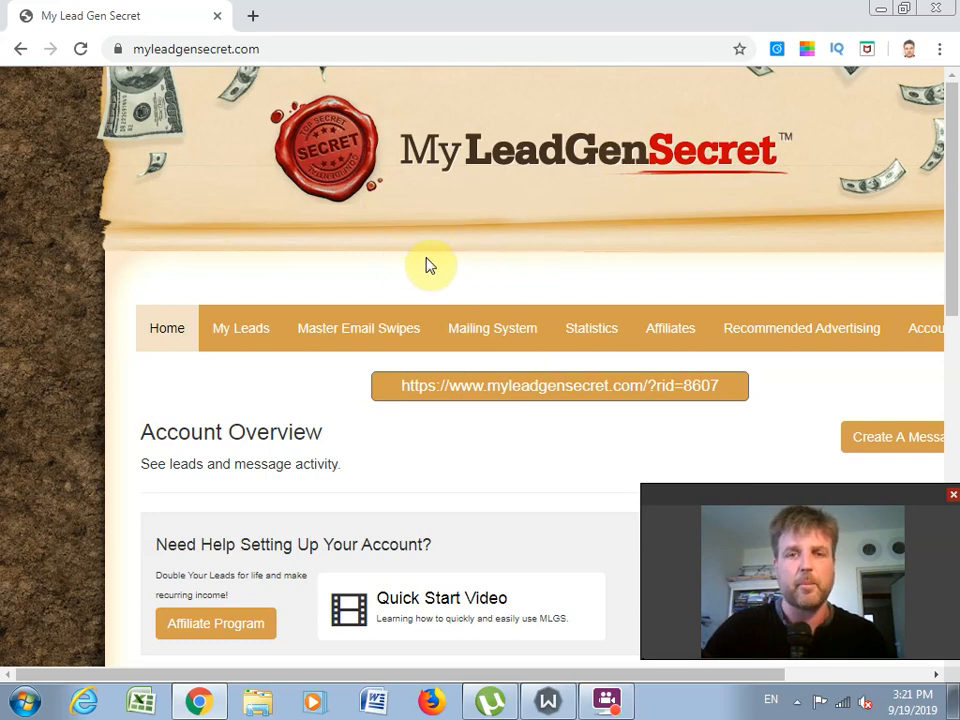
Open the affiliate promo tools page and locate Affiliate Email 1 below the bonus information
left_click(670, 330)
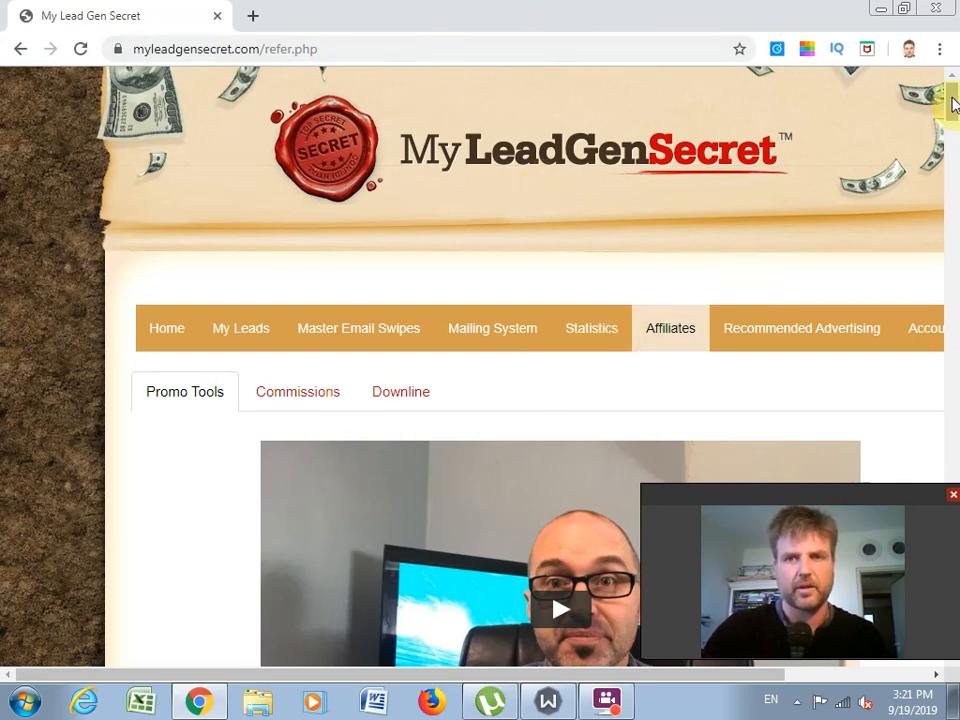
scroll(953, 100, "down", 1)
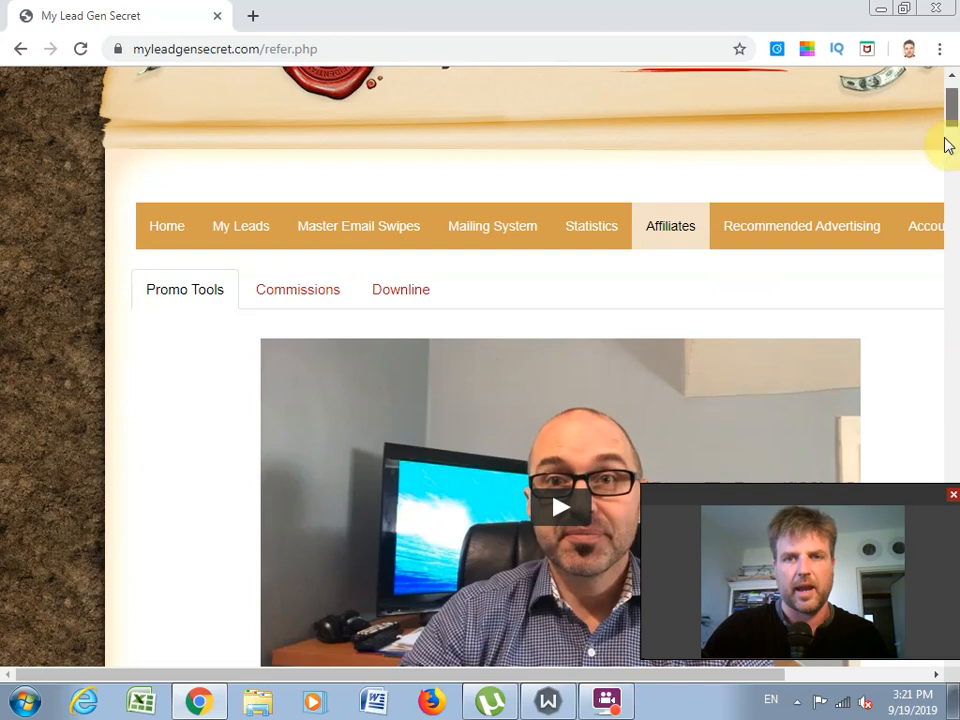
left_click(949, 144)
left_click(944, 186)
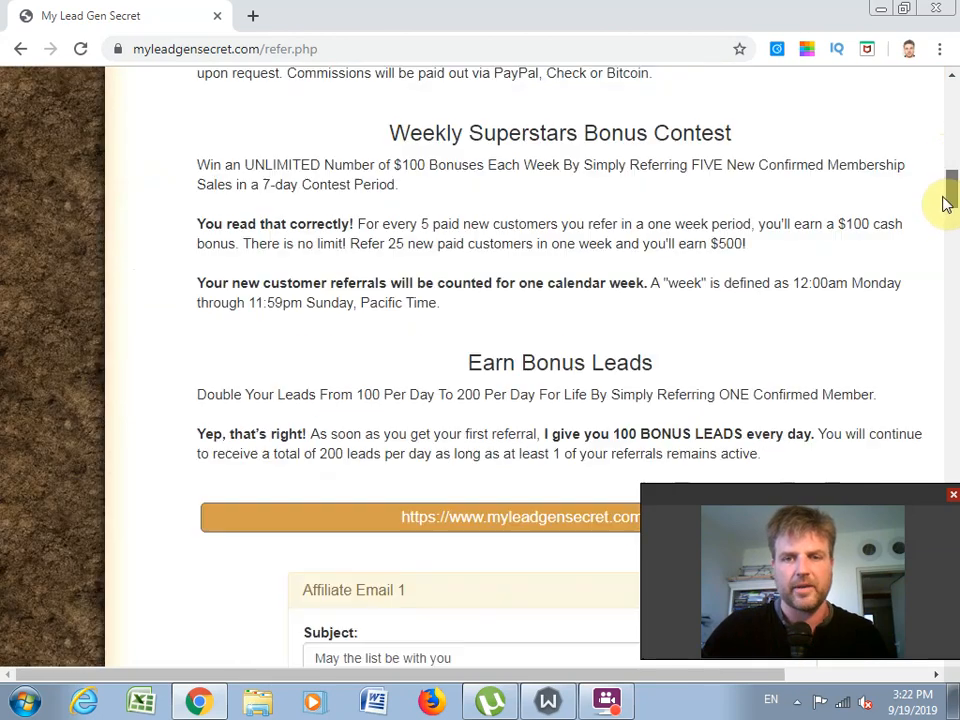
left_click(945, 208)
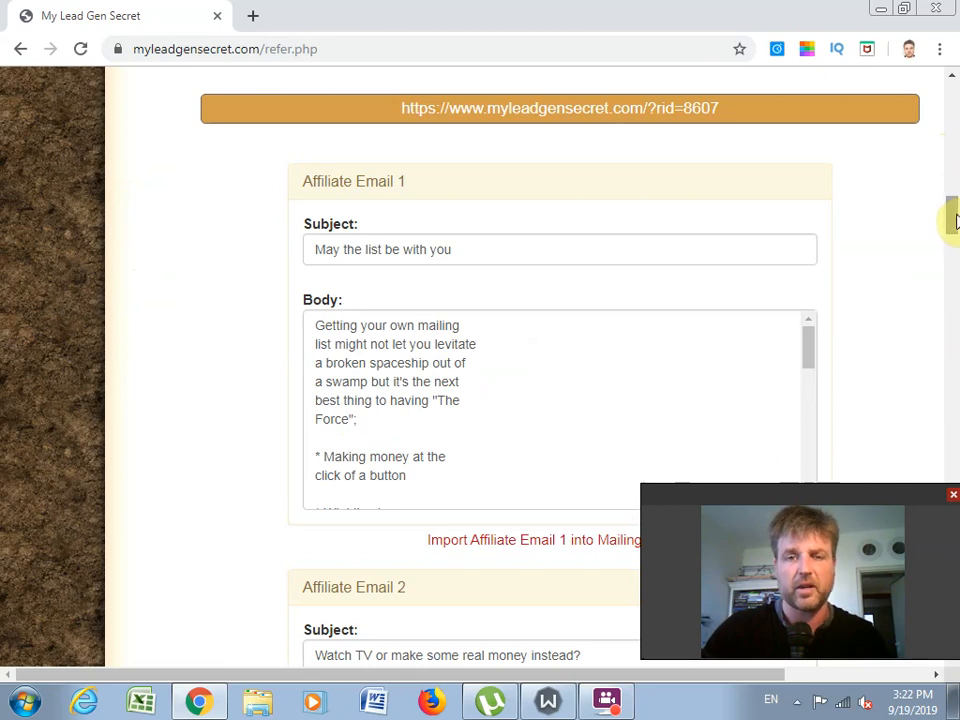
left_click(953, 185)
left_click_drag(957, 104, 954, 226)
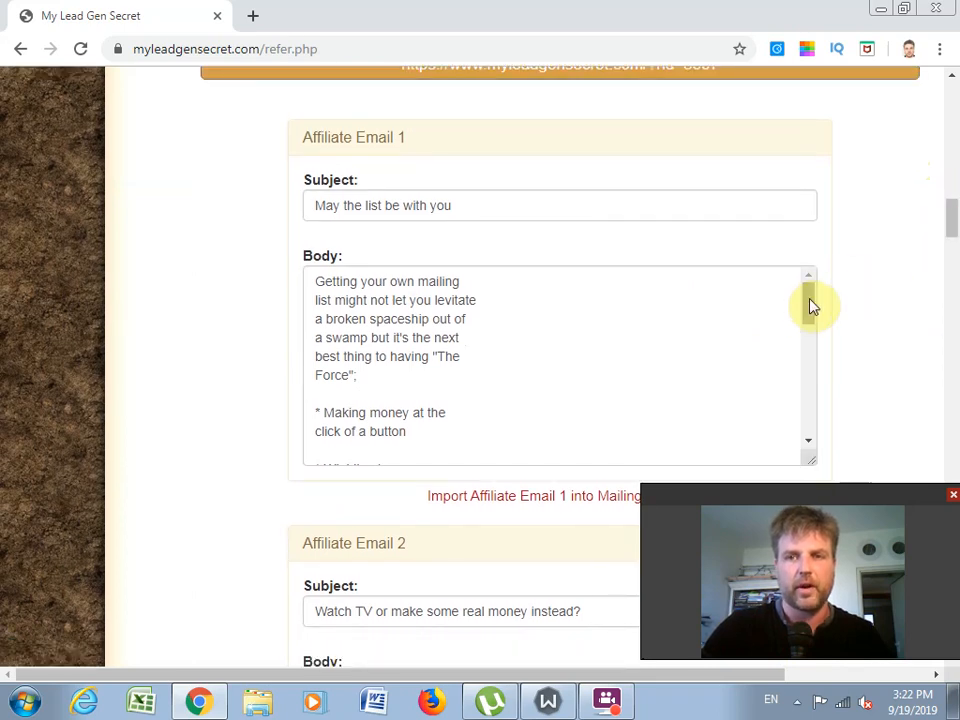
Enter the sender's name as the sign-off in Affiliate Email 1's body, and highlight the referral link above it
triple_click(607, 211)
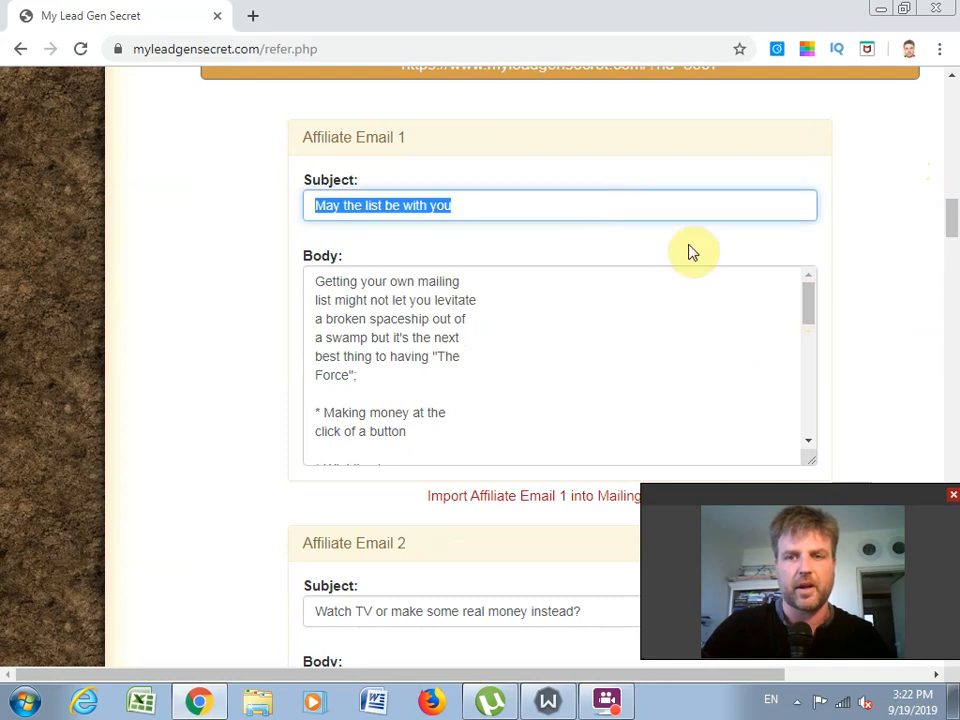
left_click_drag(806, 306, 808, 454)
left_click(398, 411)
left_click(331, 412)
type("han Higgins")
left_click(504, 411)
left_click_drag(583, 375, 454, 375)
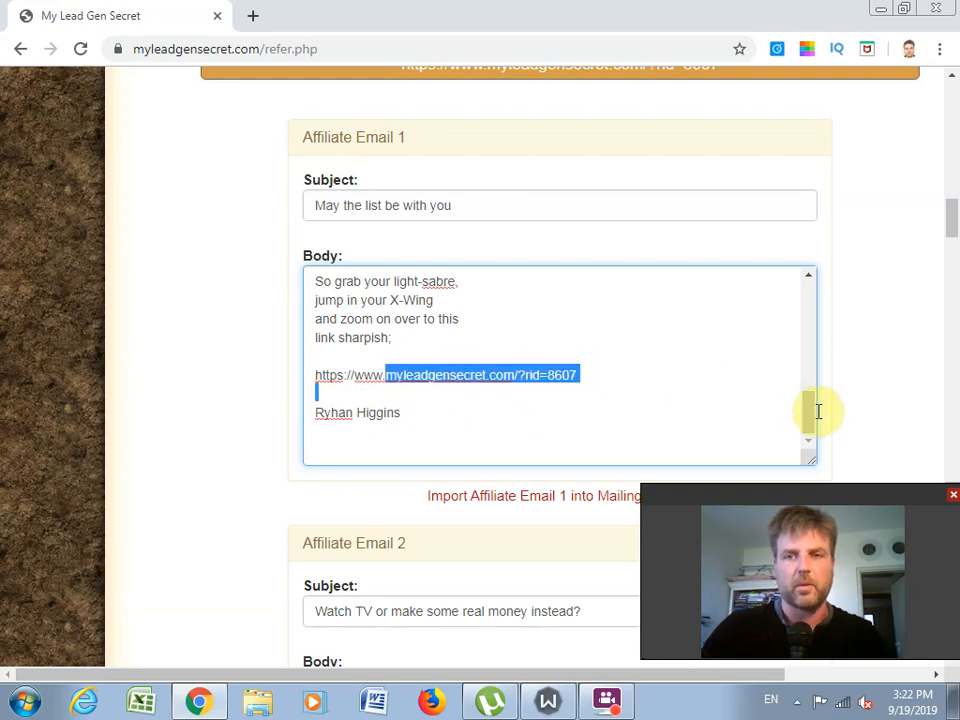
left_click_drag(810, 393, 812, 296)
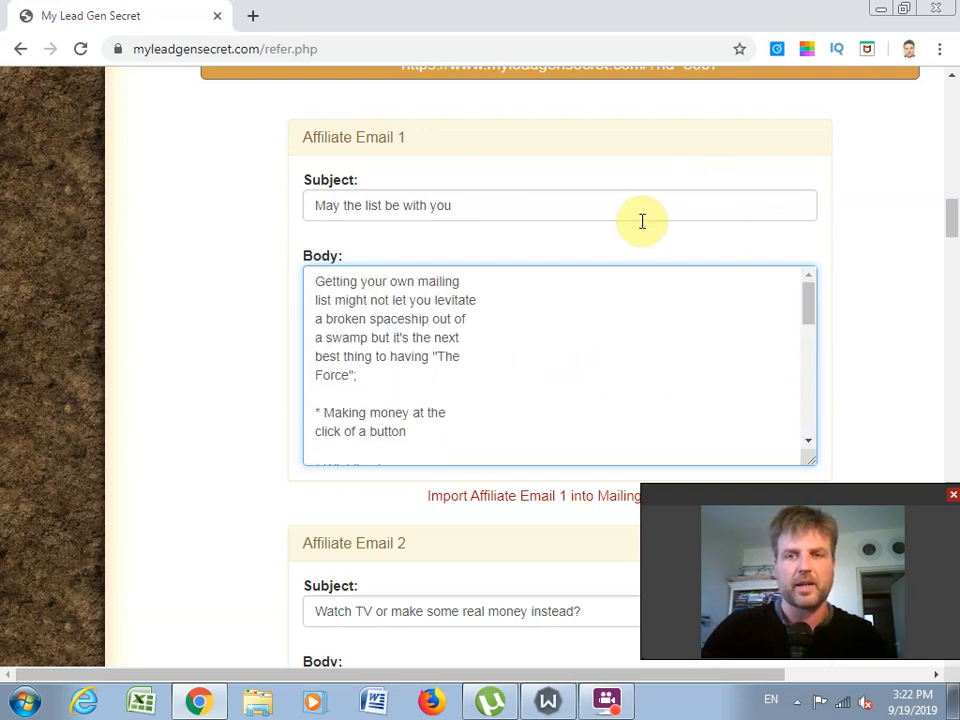
Import Affiliate Email 1 into the mailing system
left_click_drag(951, 221, 953, 220)
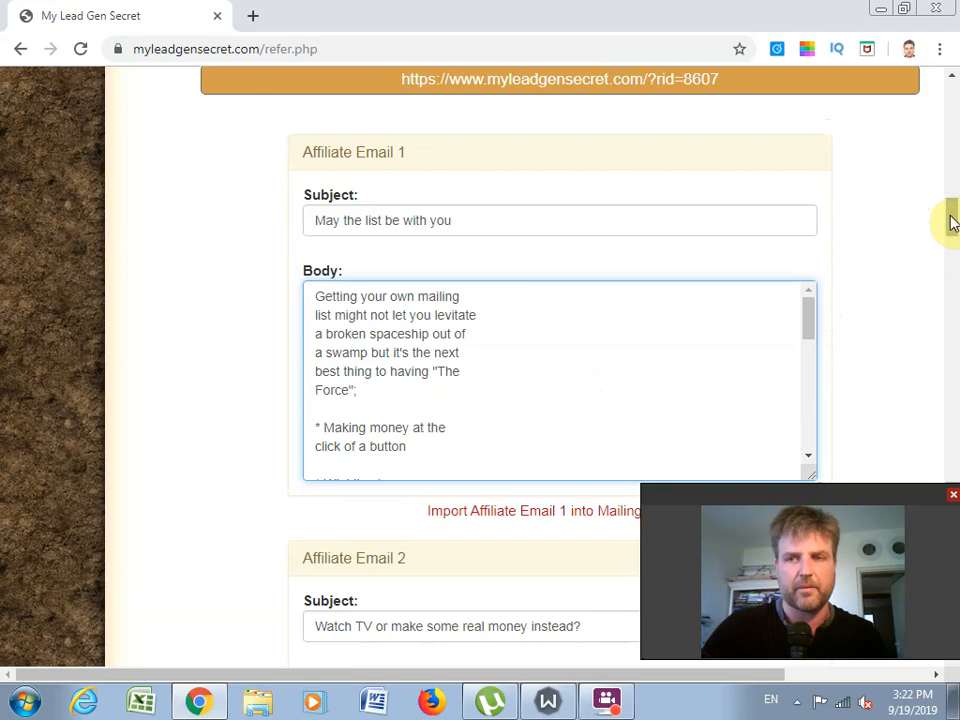
scroll(949, 214, "down", 1)
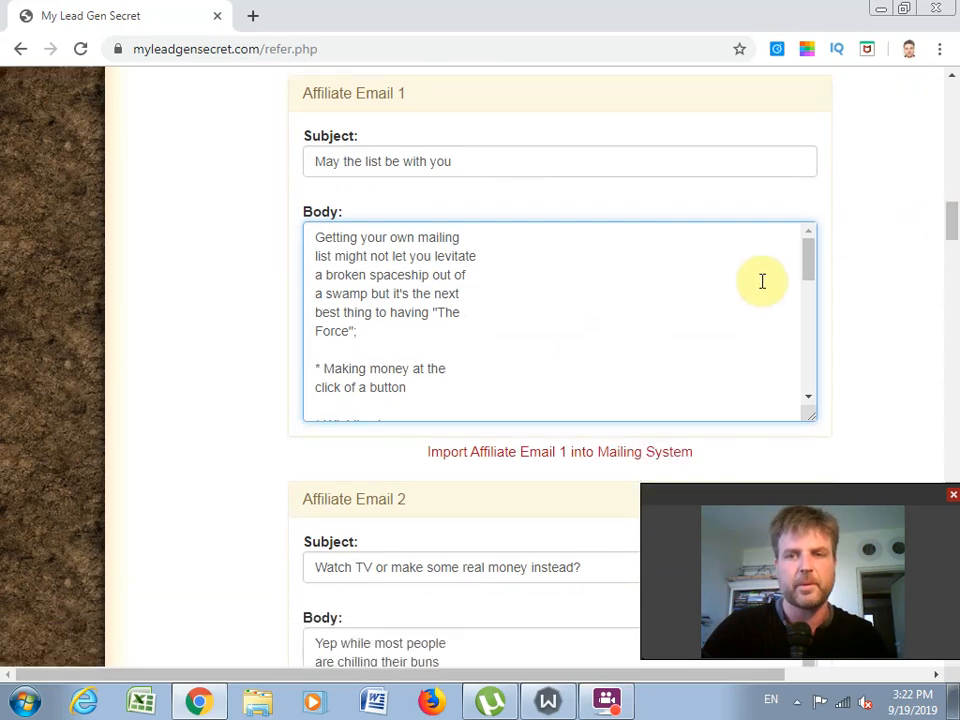
scroll(806, 266, "down", 1)
left_click(810, 261)
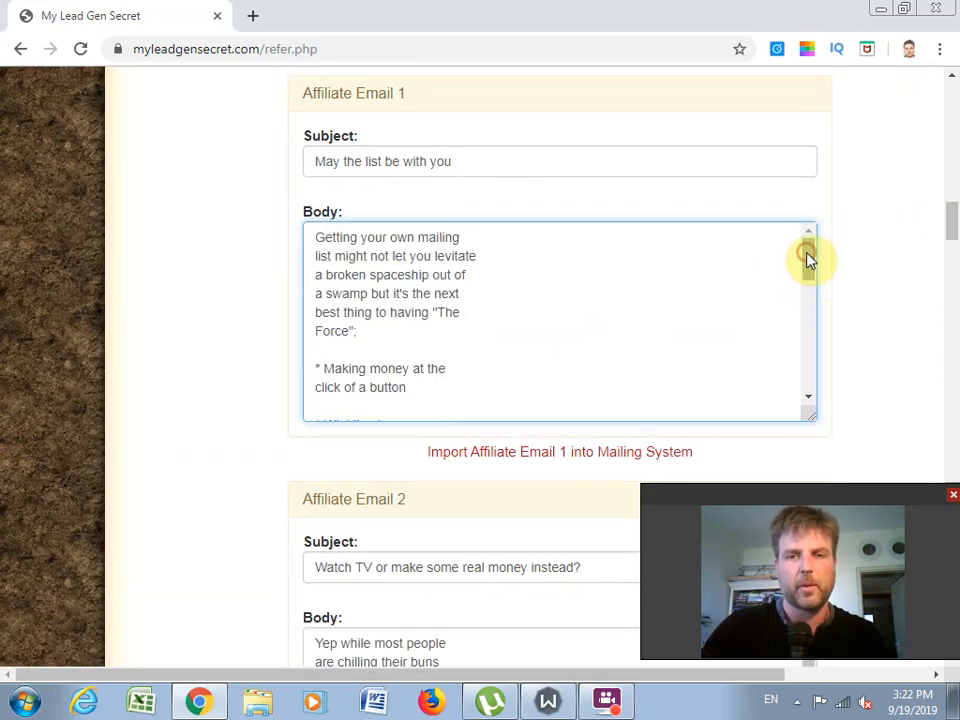
left_click_drag(810, 258, 784, 369)
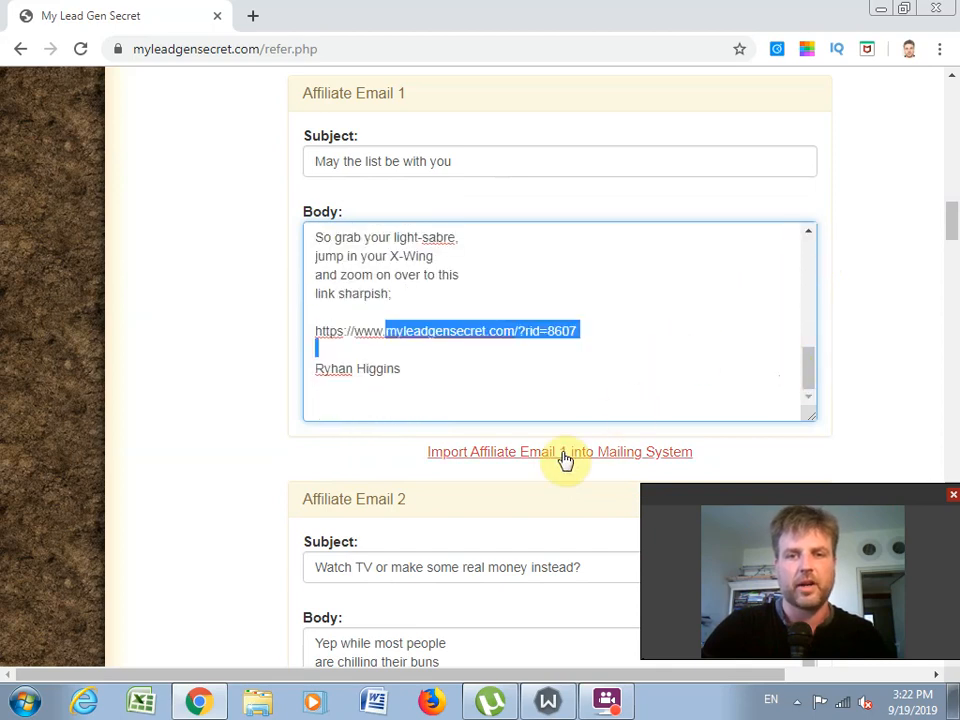
left_click(510, 455)
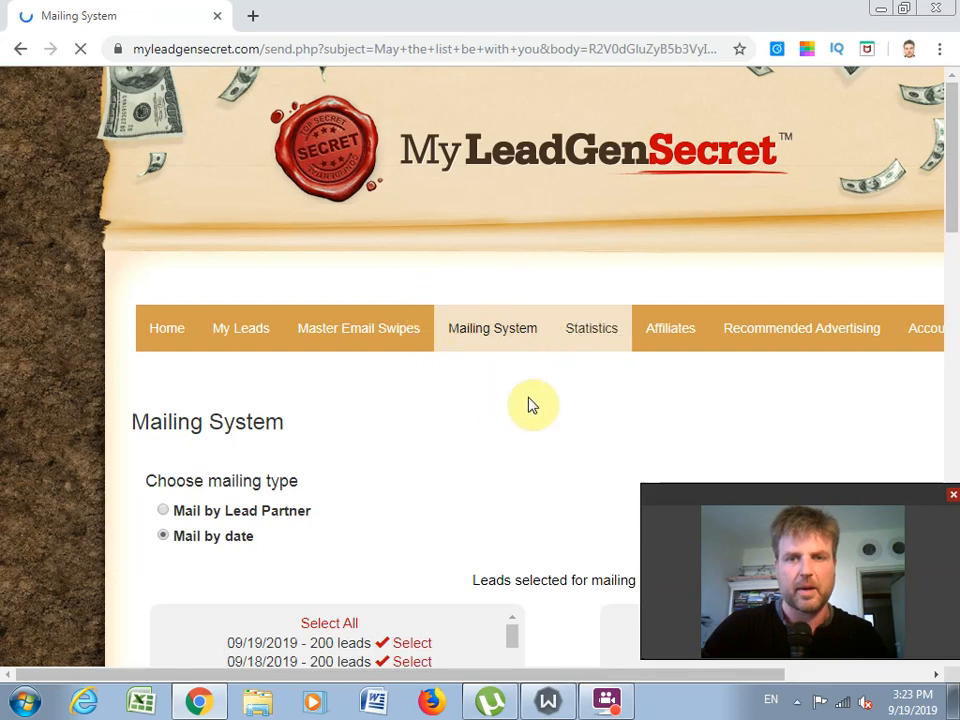
Select all dated lead batches as recipients for the mailing
left_click_drag(949, 150, 940, 197)
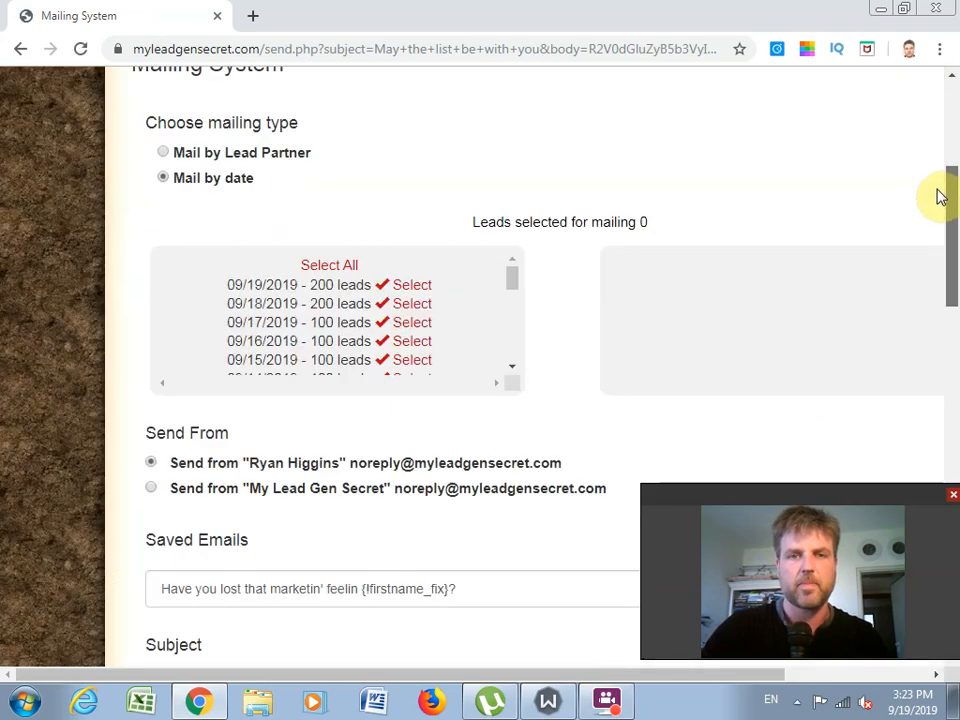
left_click(323, 268)
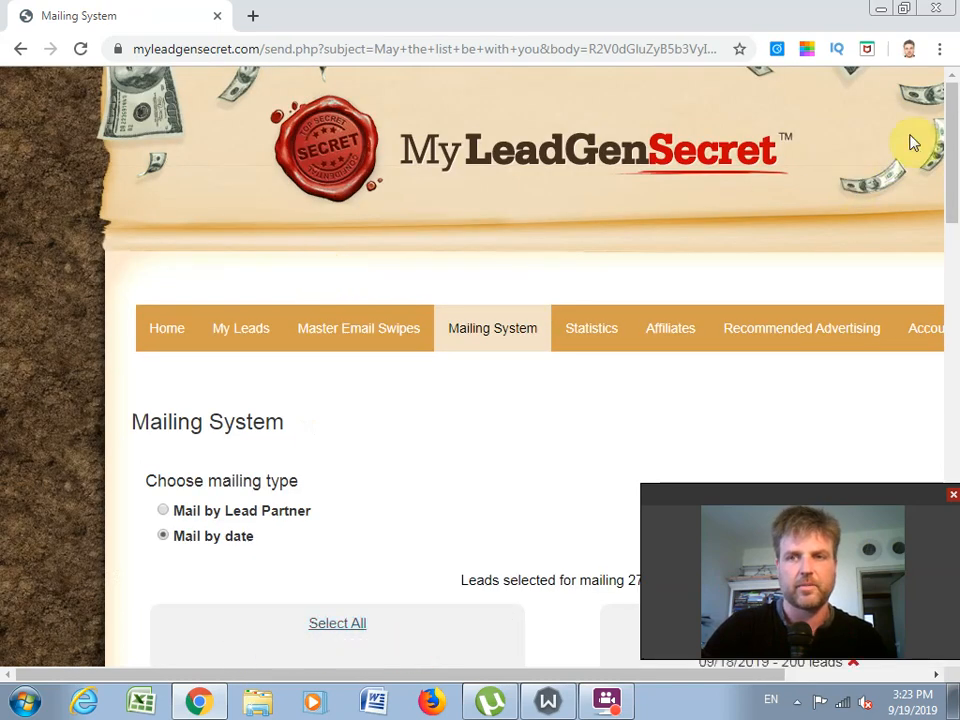
left_click_drag(943, 139, 948, 197)
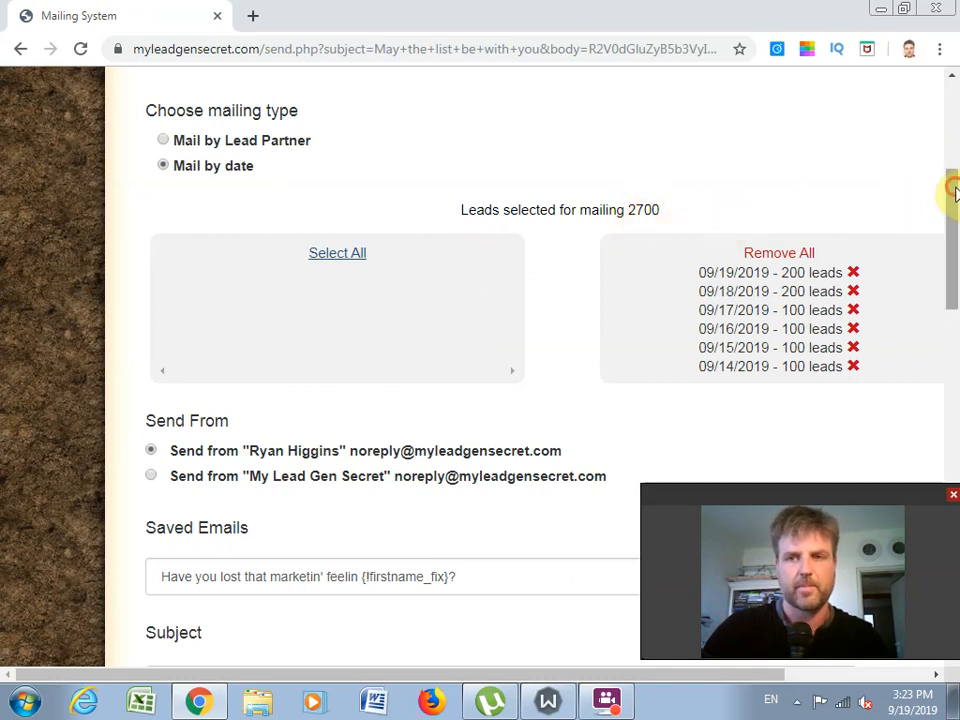
left_click_drag(954, 189, 952, 197)
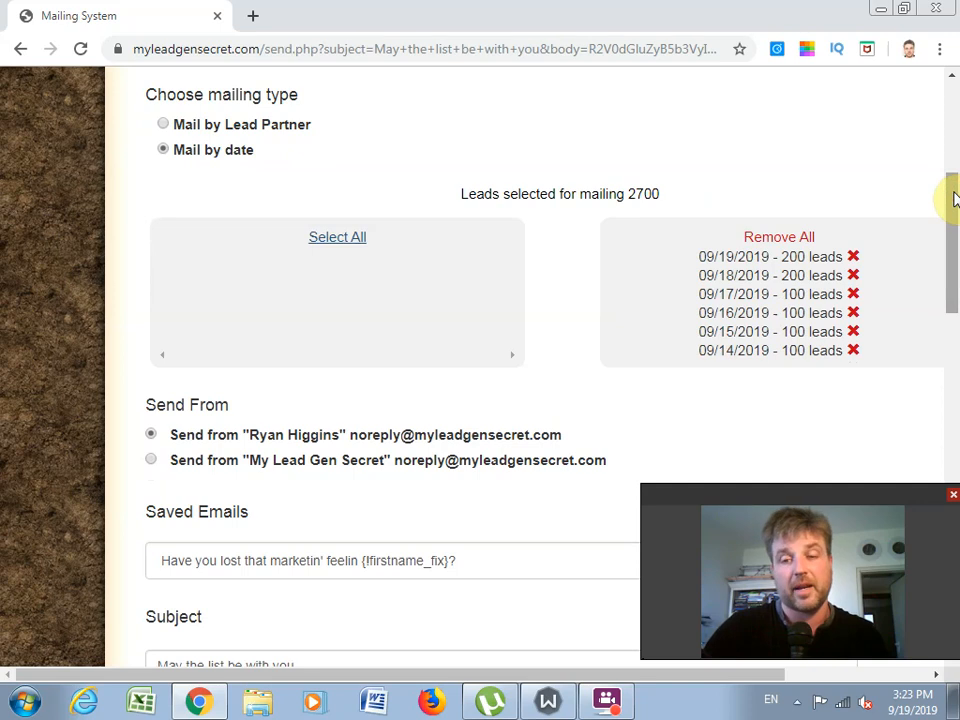
left_click_drag(953, 197, 954, 201)
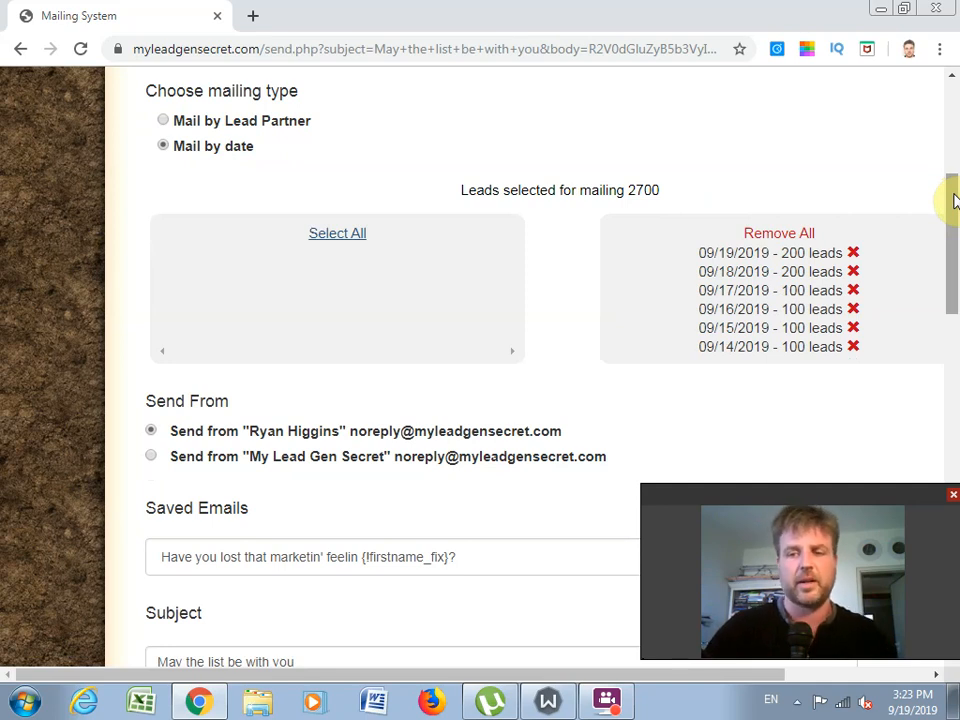
Append the first name code {!firstname_fix} to the end of the subject "May the list be with you"
left_click_drag(953, 200, 918, 295)
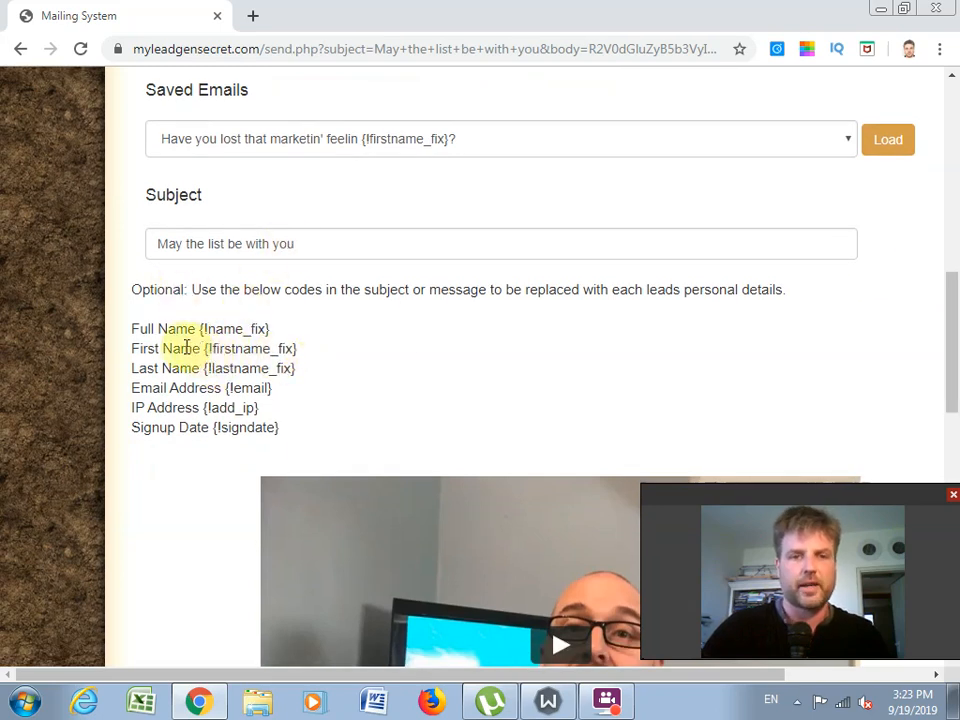
left_click_drag(130, 327, 302, 429)
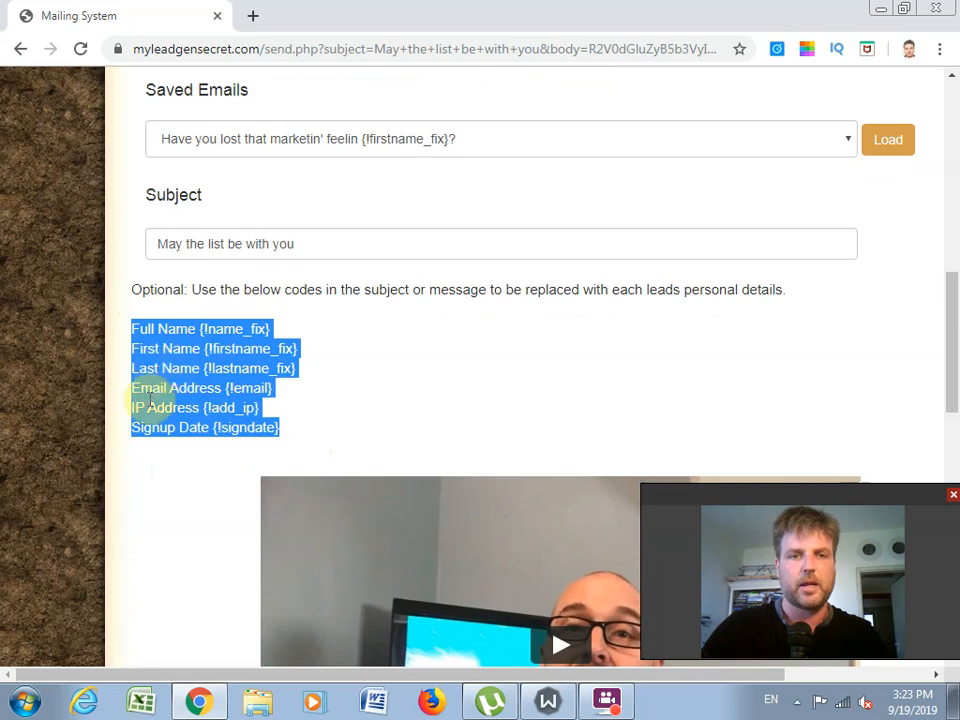
left_click(297, 403)
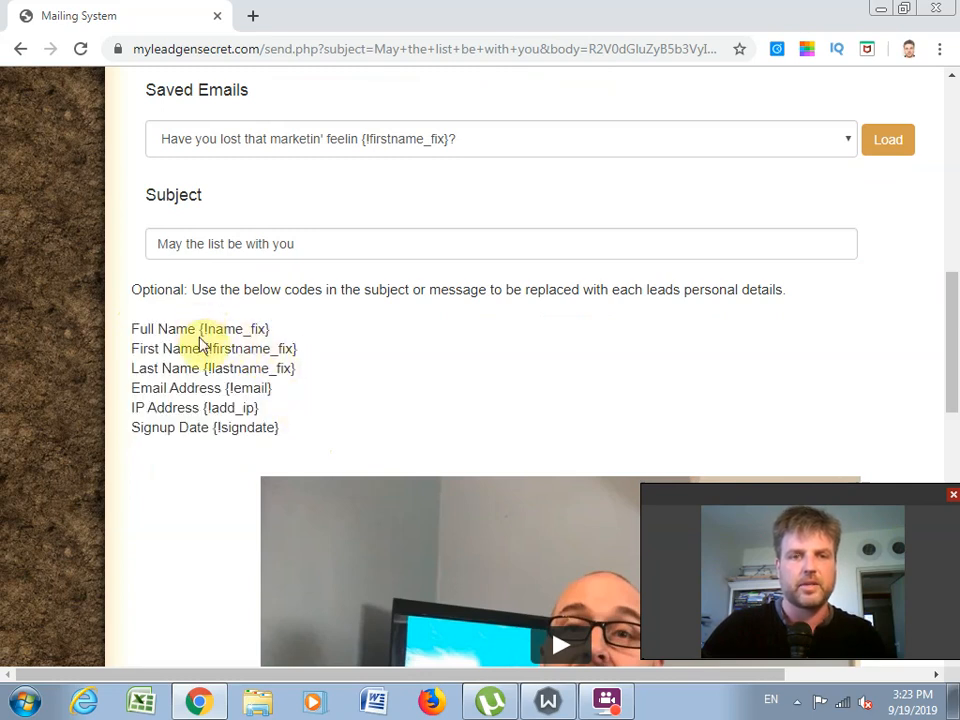
left_click_drag(205, 349, 308, 360)
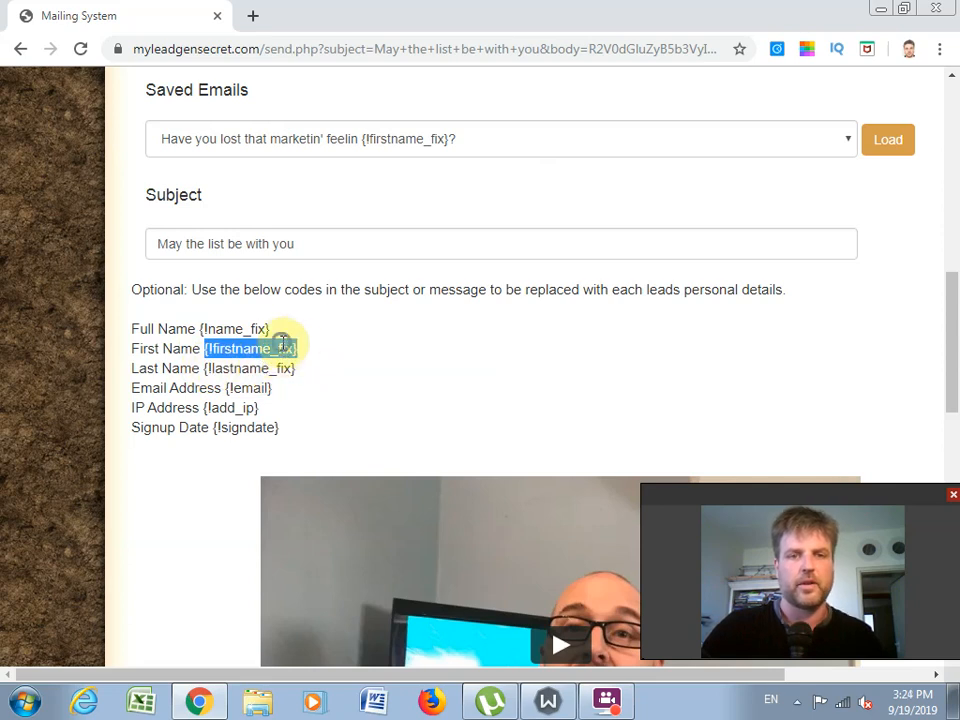
right_click(283, 348)
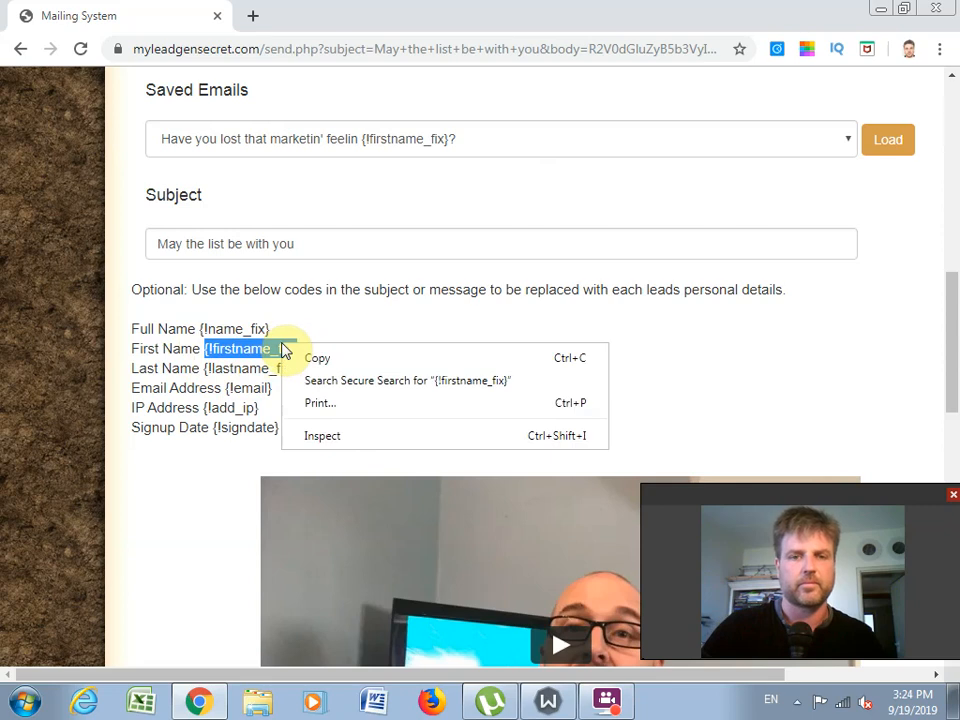
left_click(317, 359)
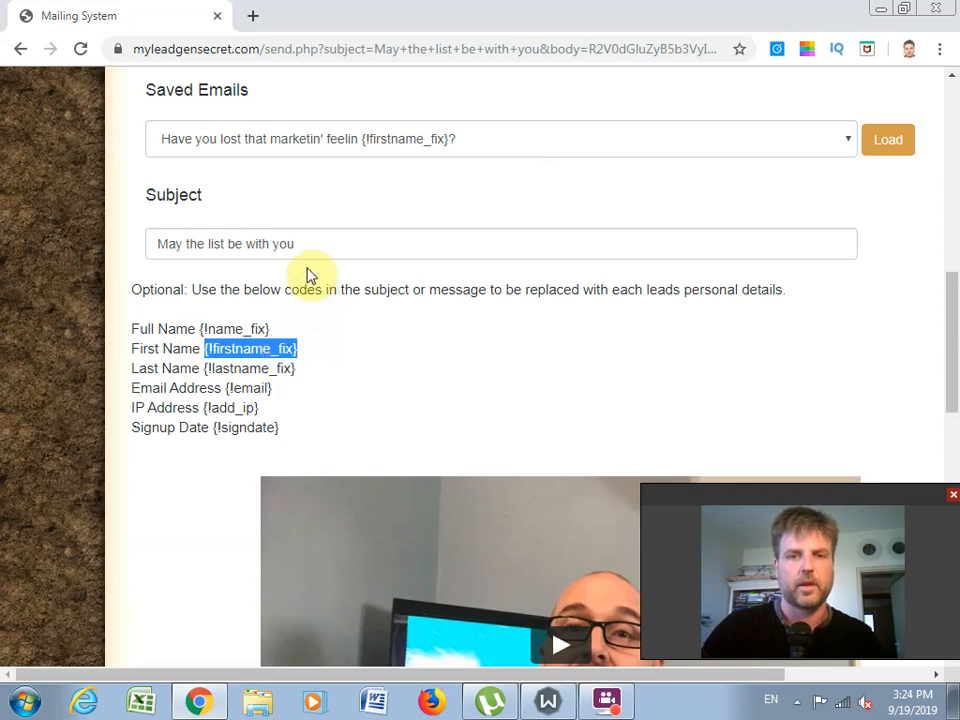
left_click(308, 246)
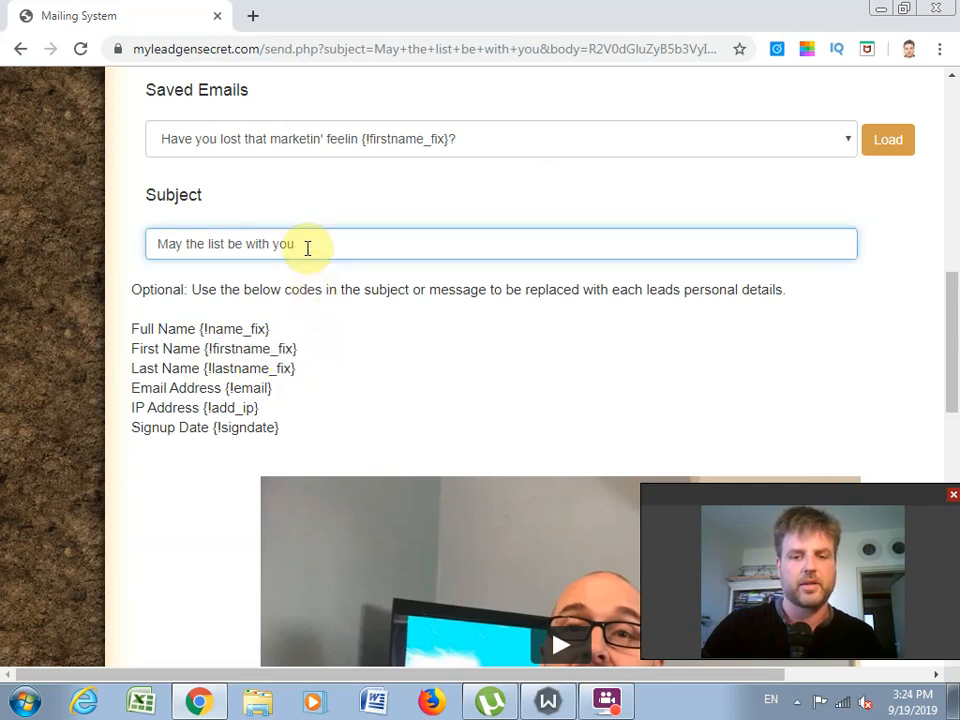
right_click(312, 243)
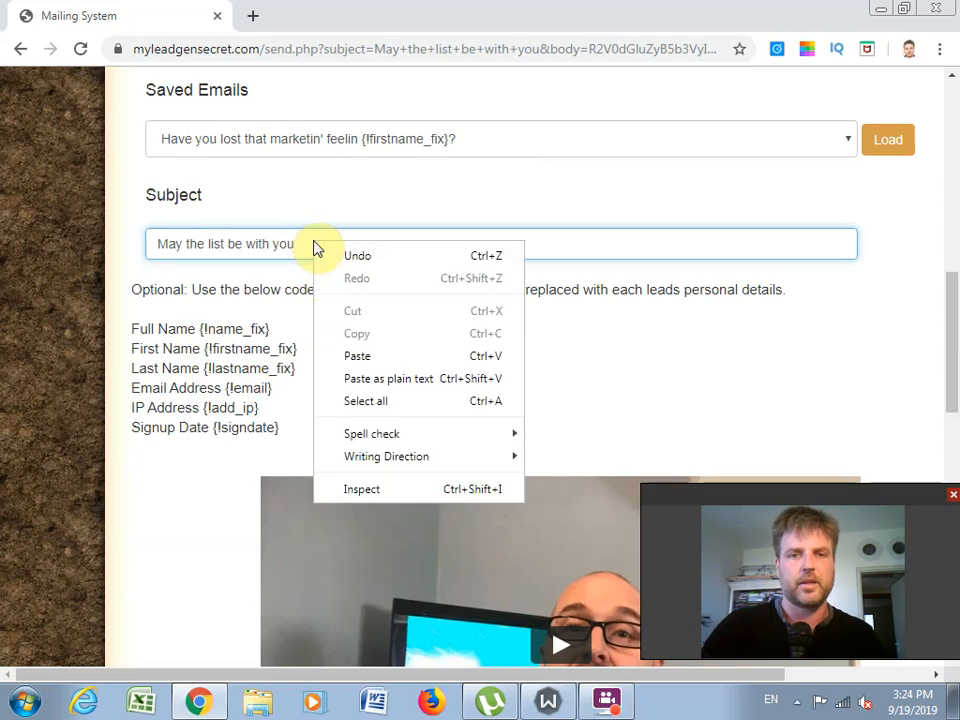
left_click(358, 357)
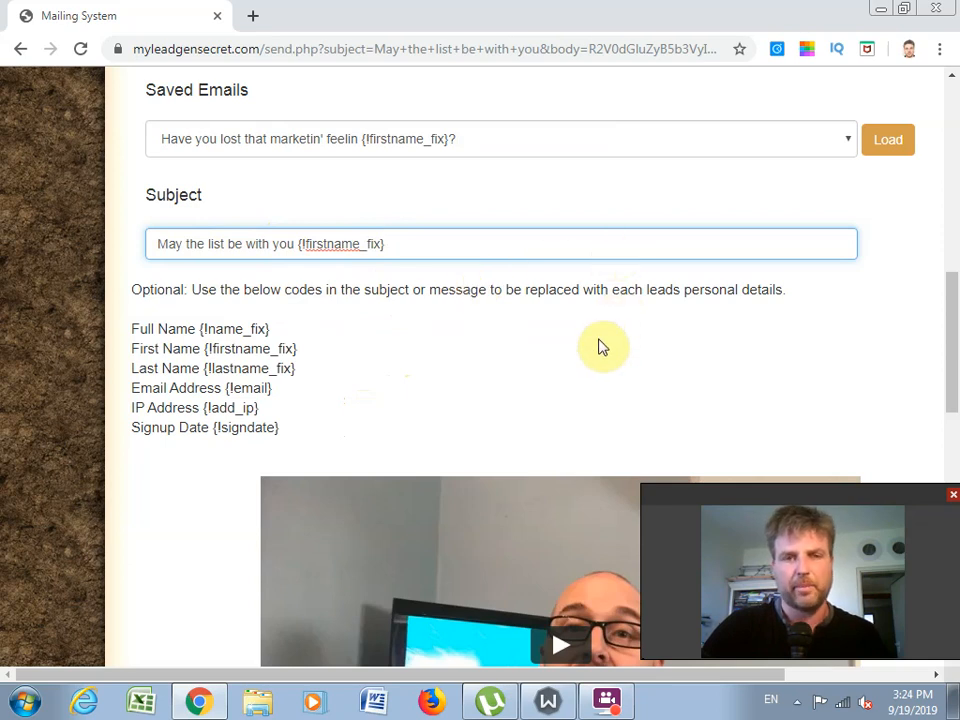
Enable the Perfect Timing option below the message body
left_click_drag(956, 296, 952, 332)
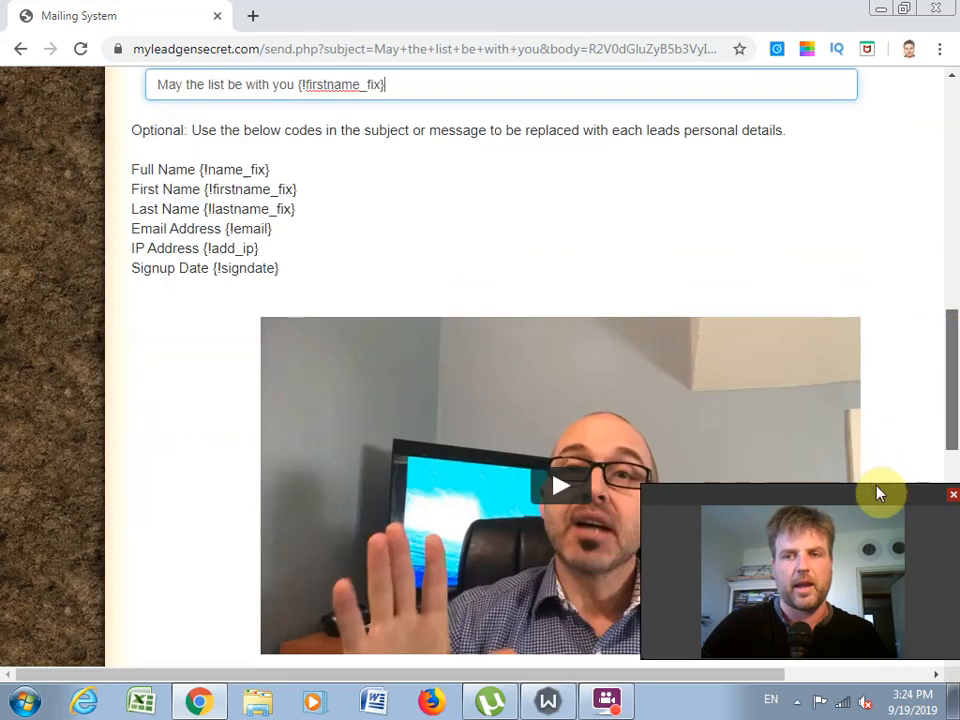
left_click_drag(875, 488, 854, 491)
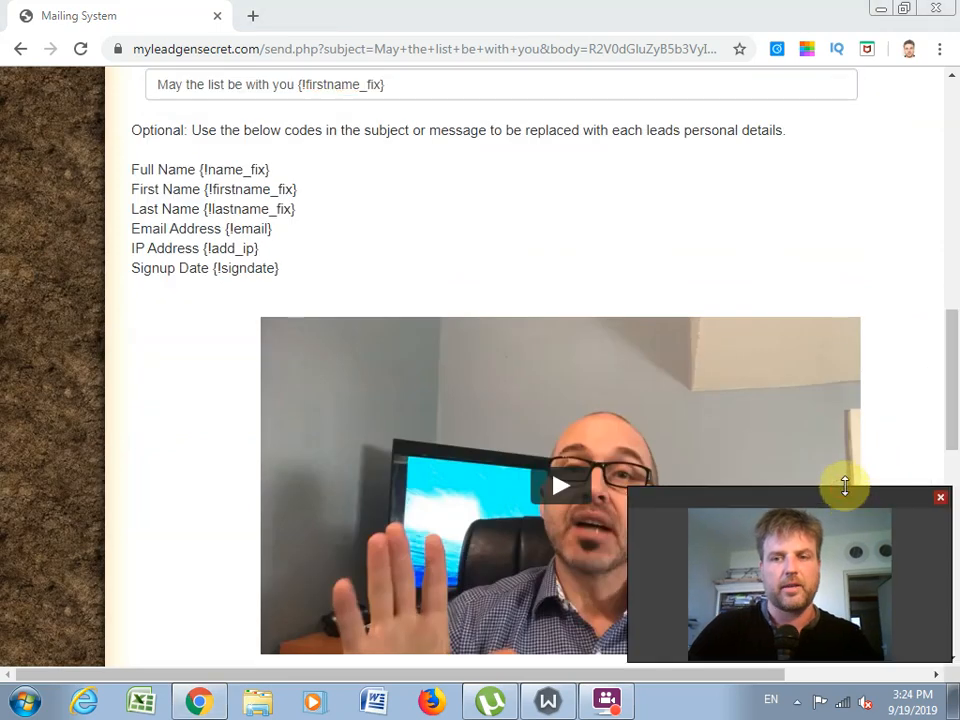
left_click_drag(955, 336, 938, 450)
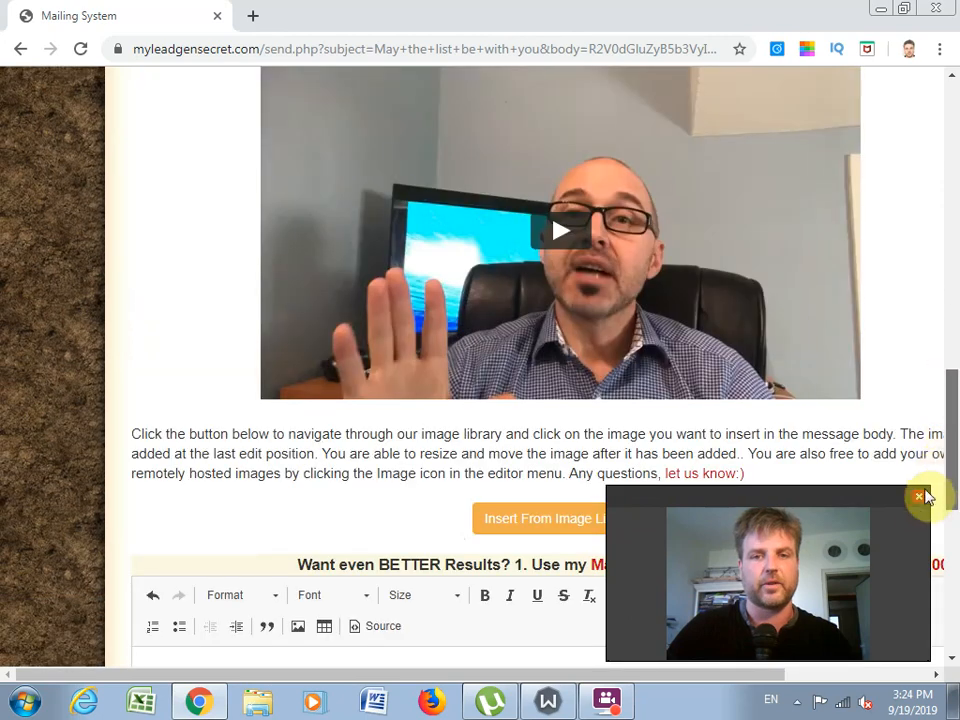
scroll(617, 330, "down", 5)
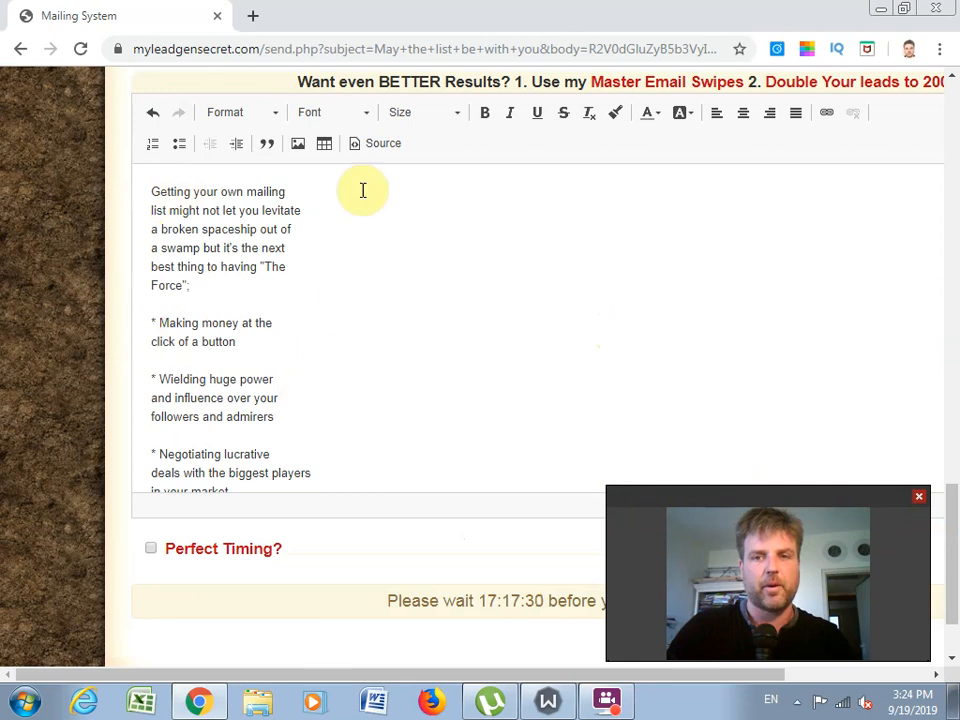
left_click_drag(953, 490, 951, 523)
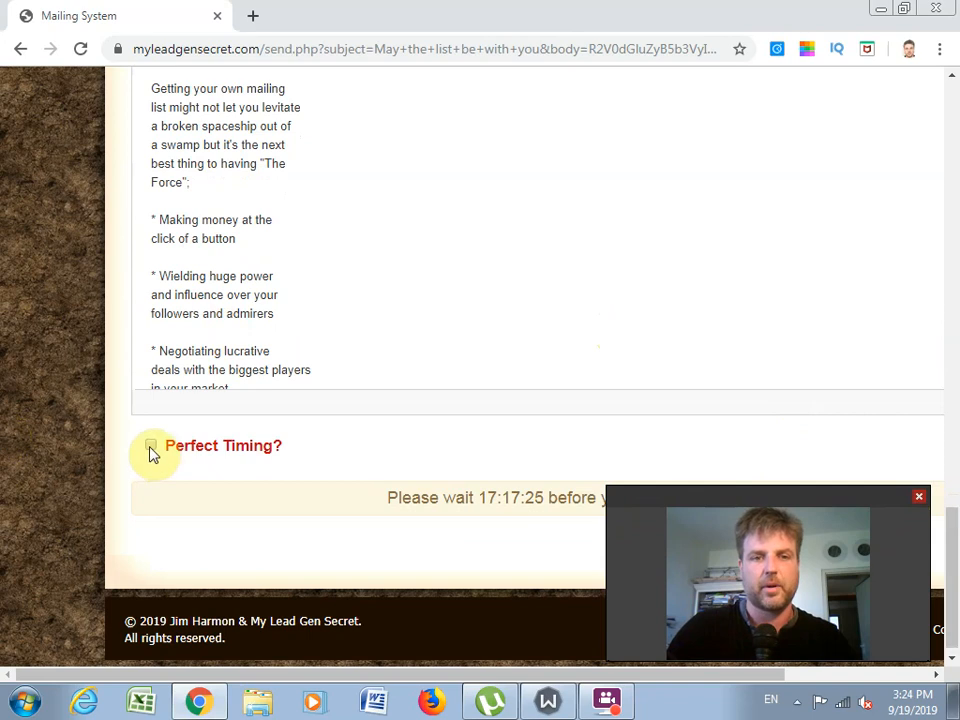
left_click(184, 458)
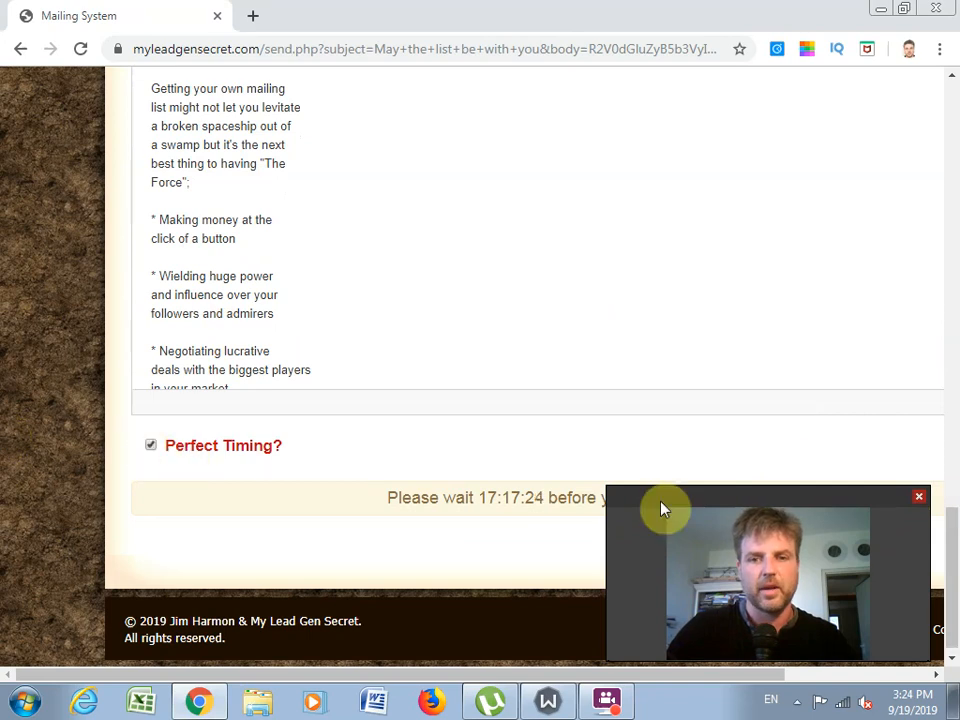
left_click_drag(663, 508, 26, 552)
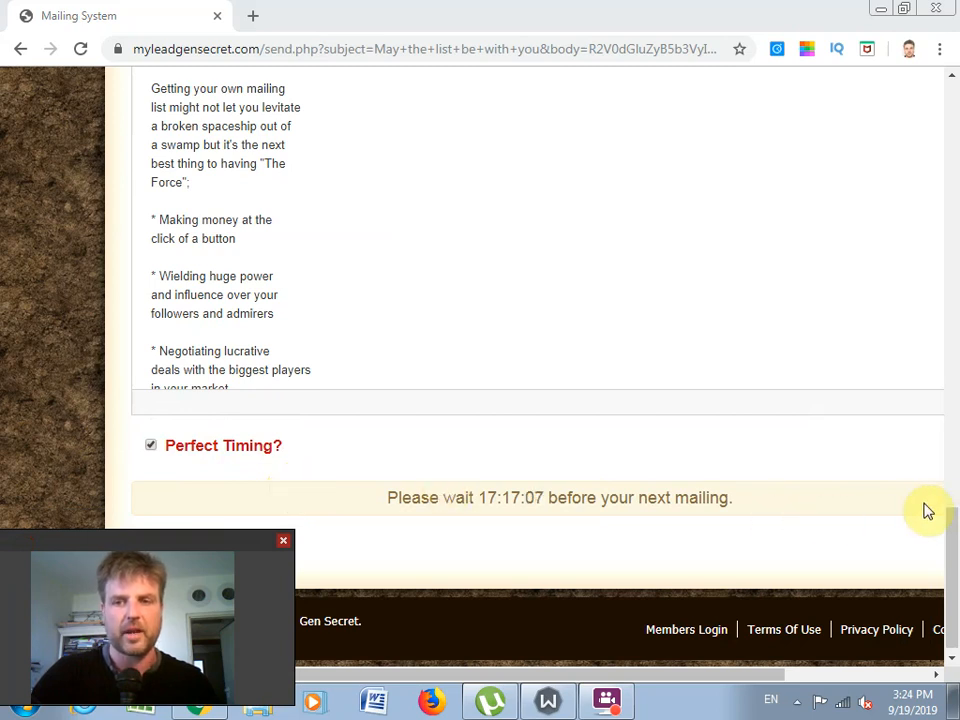
left_click_drag(952, 533, 952, 541)
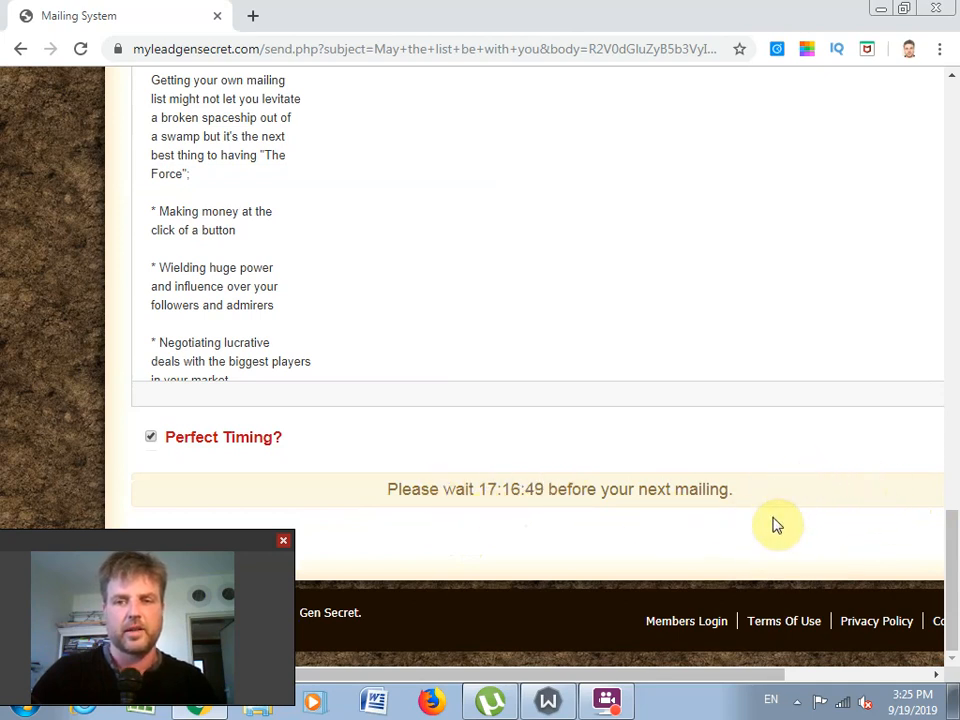
Review the prepared mailing from the selected lead batches down to the waiting time before the next mailing
left_click(857, 520)
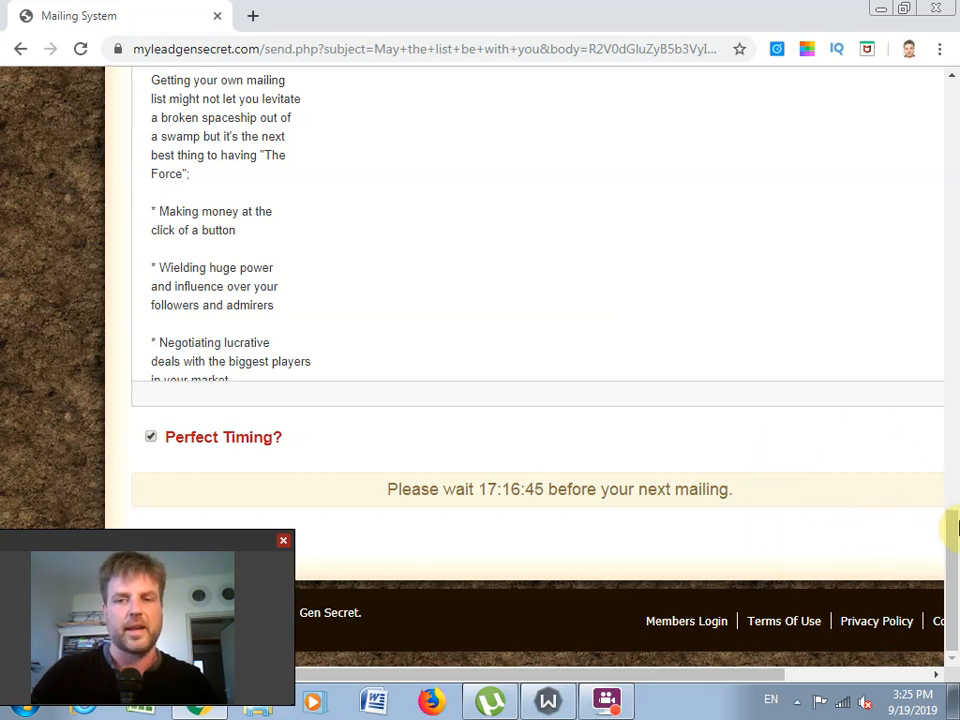
left_click_drag(957, 536, 958, 532)
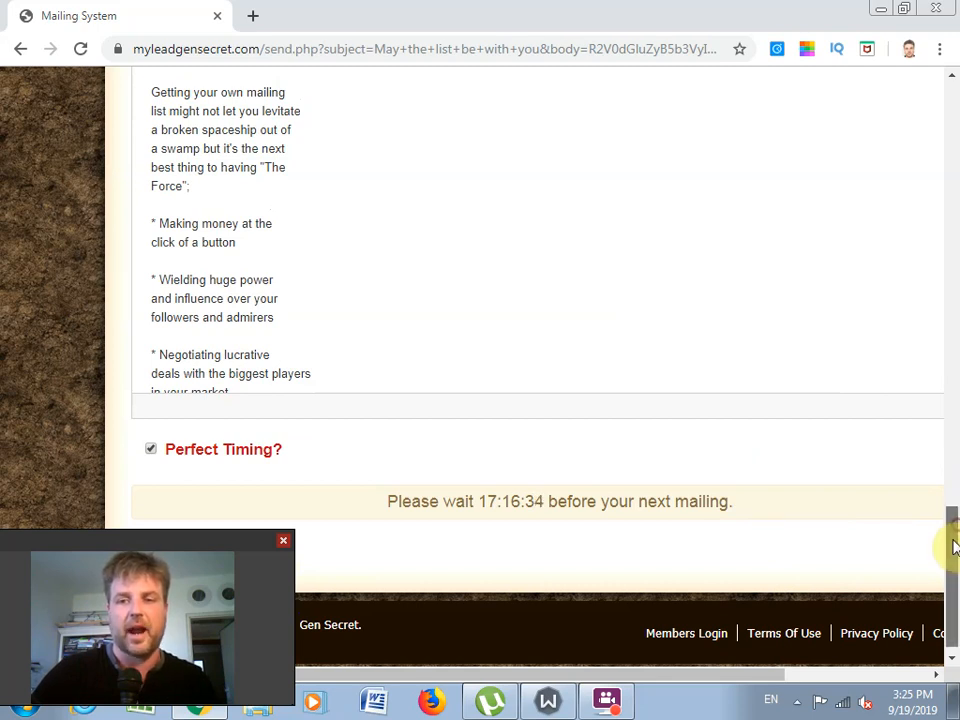
scroll(950, 510, "up", 1)
scroll(951, 535, "down", 1)
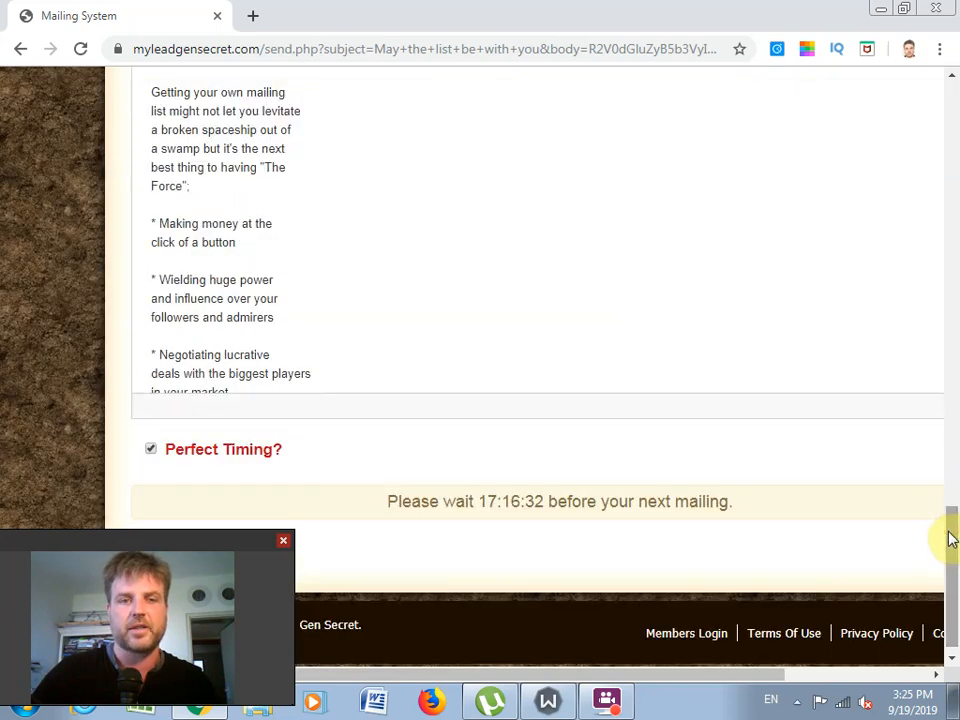
scroll(951, 535, "up", 1)
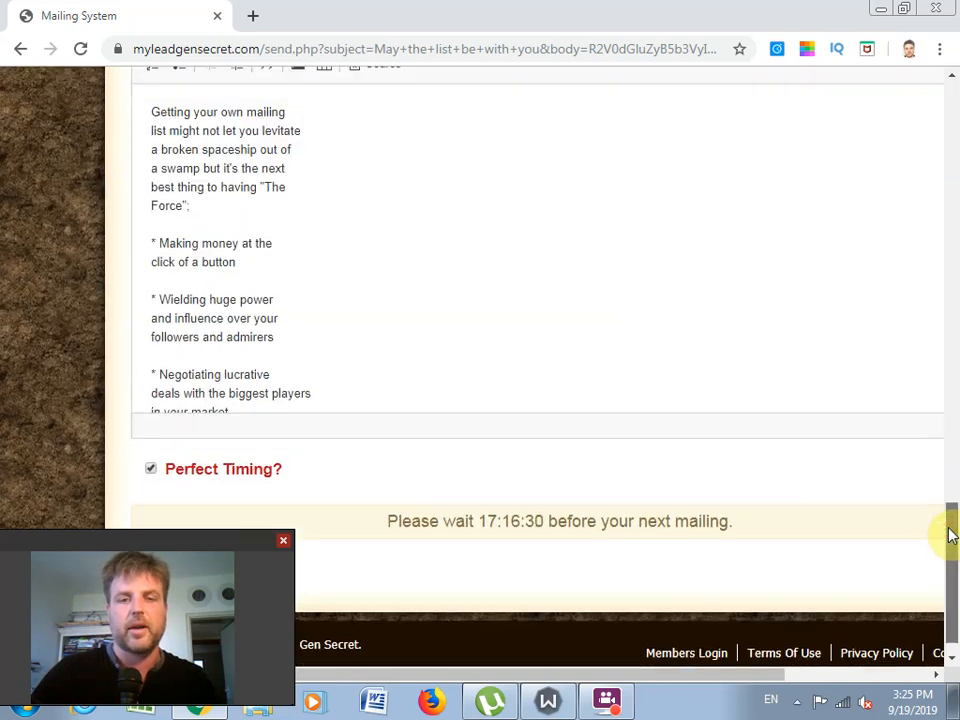
left_click_drag(951, 535, 950, 80)
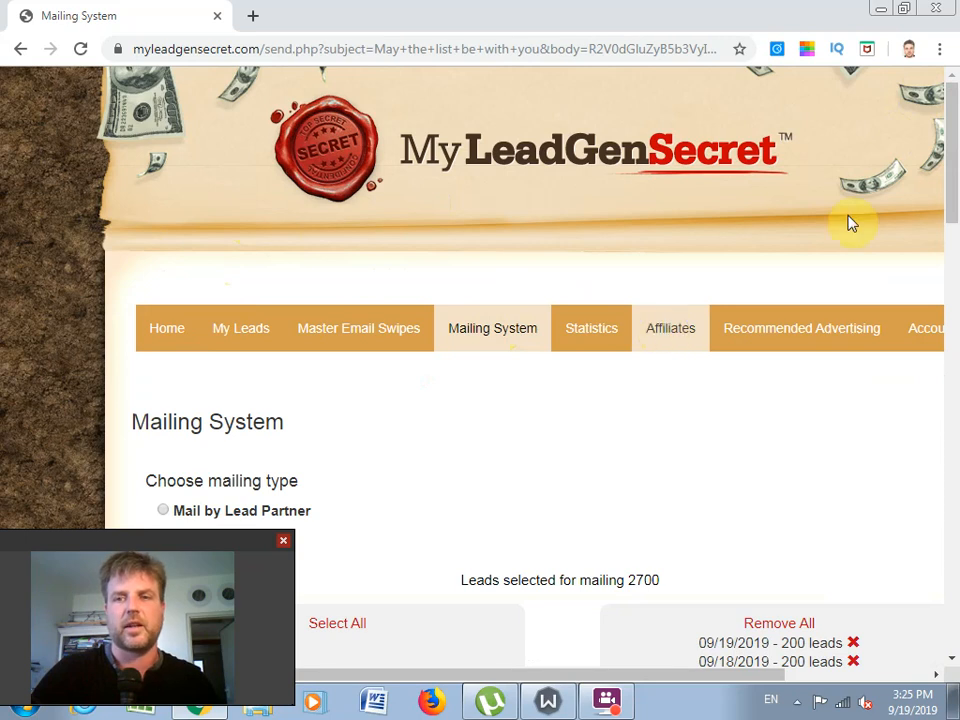
left_click_drag(955, 200, 955, 205)
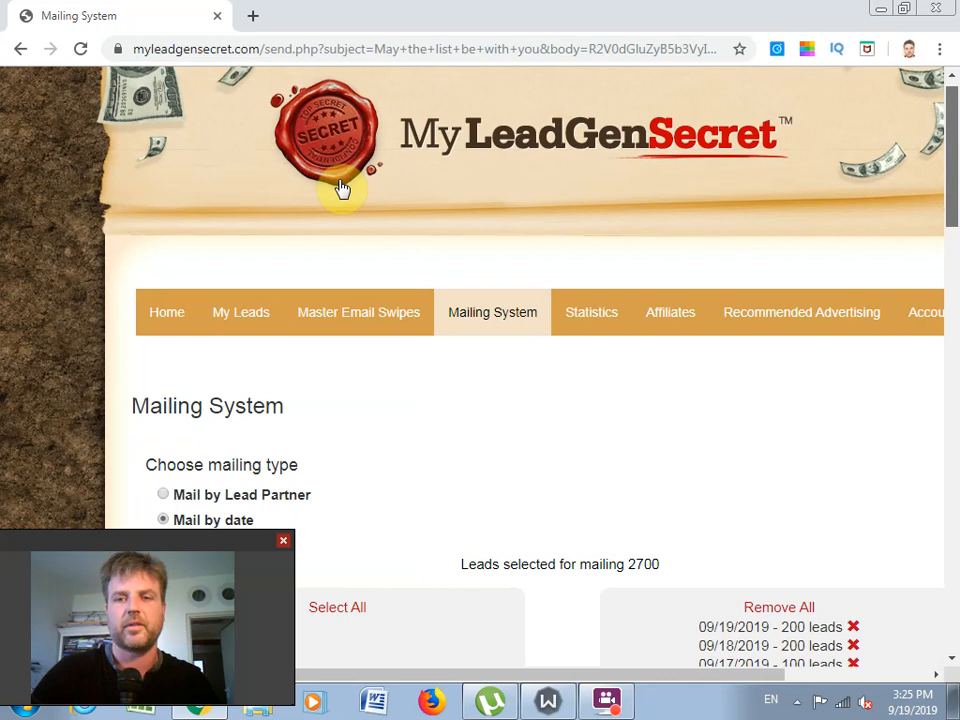
left_click(953, 225)
left_click(945, 529)
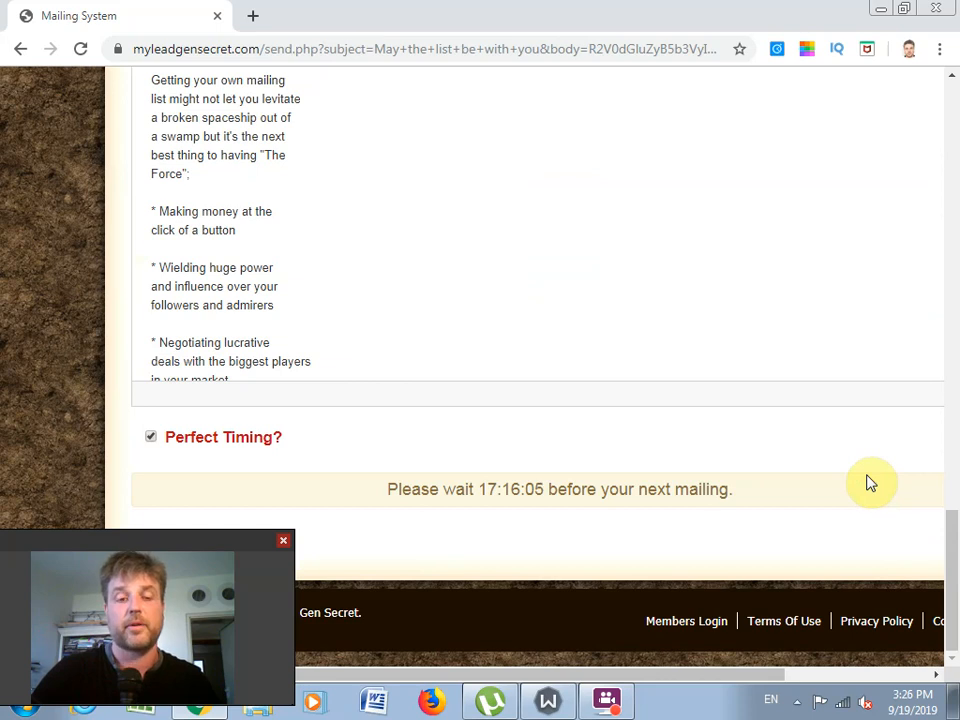
left_click(951, 540)
left_click_drag(951, 549, 952, 551)
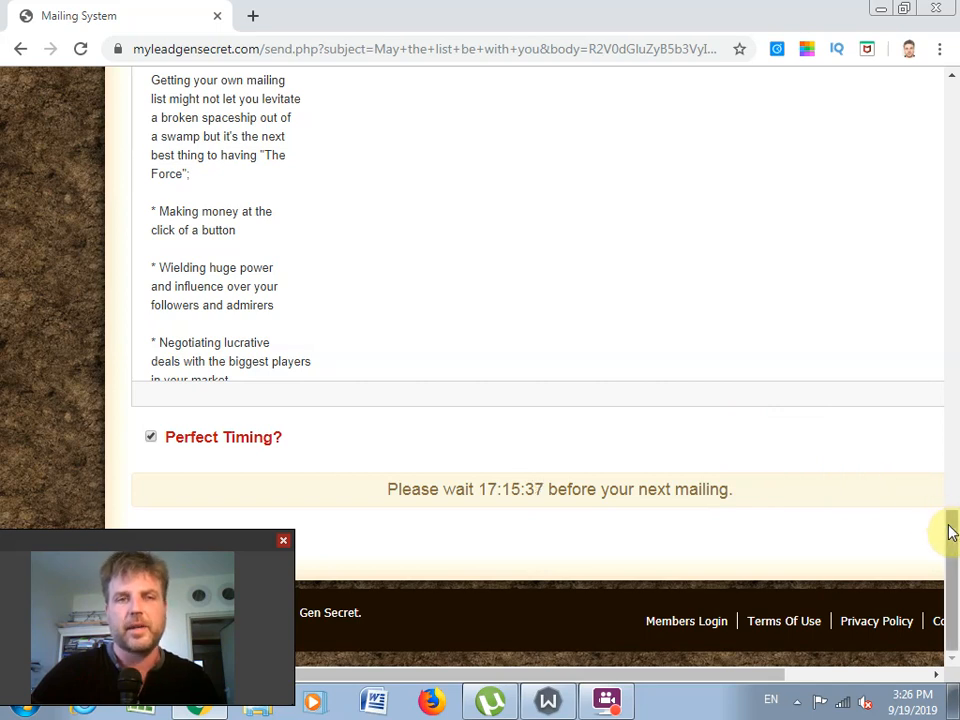
left_click_drag(952, 533, 945, 184)
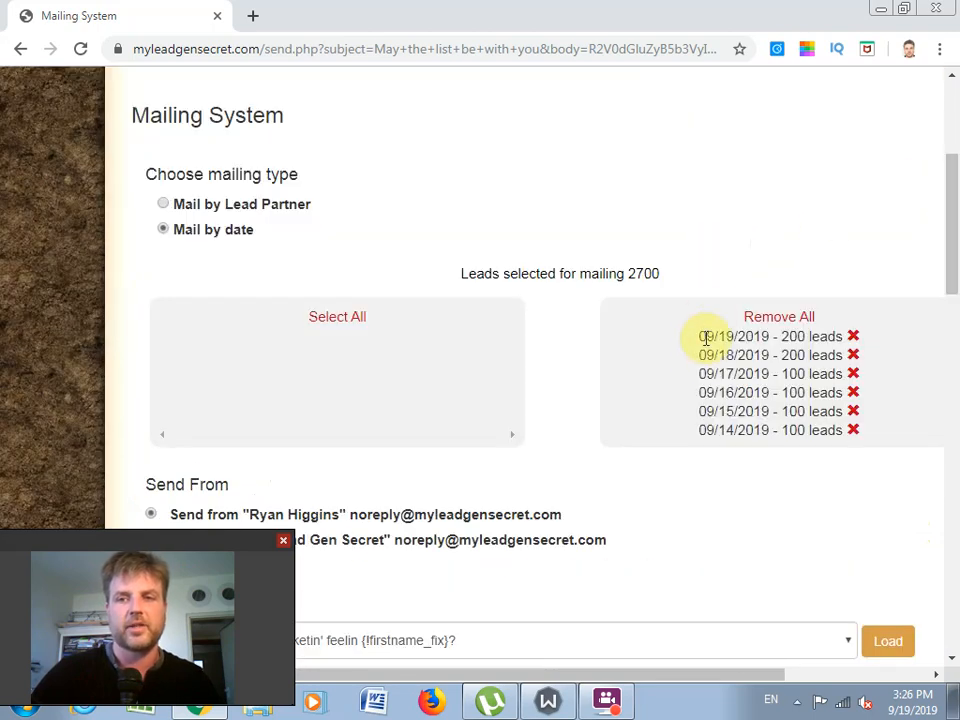
Open My Leads and examine the dated lead batches, their lead counts and the time until new leads arrive
left_click_drag(940, 263, 949, 161)
left_click(390, 268)
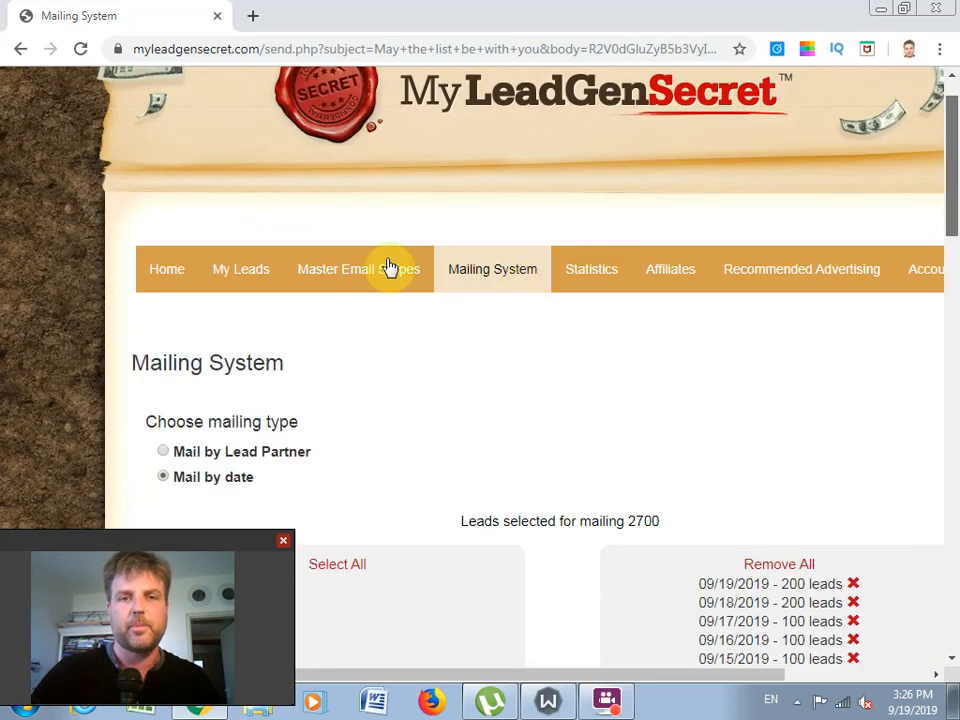
left_click(235, 278)
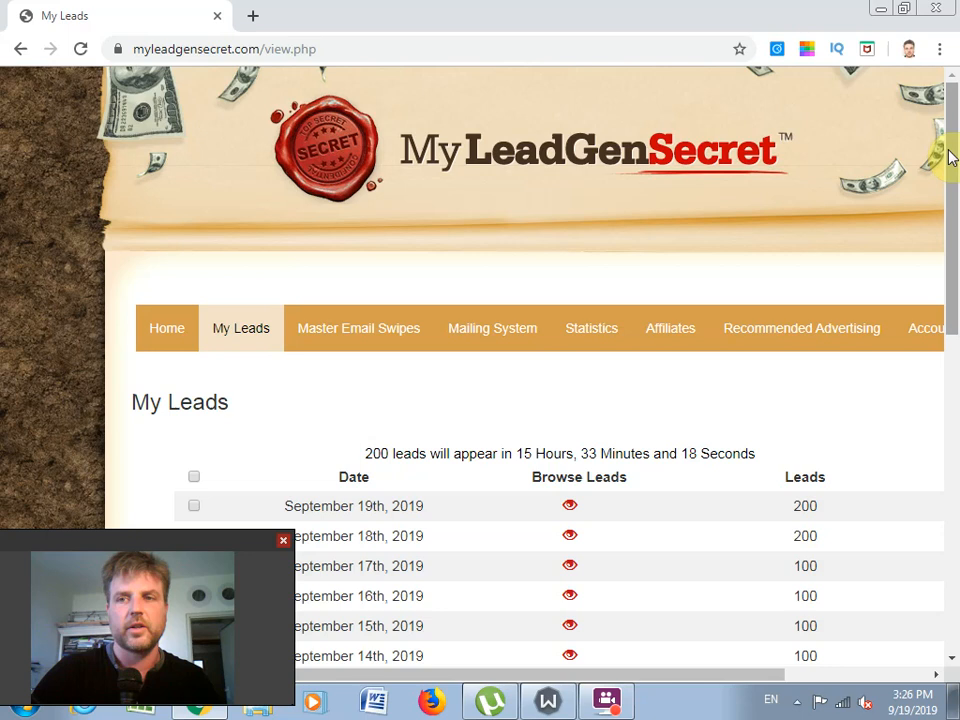
left_click_drag(948, 150, 936, 306)
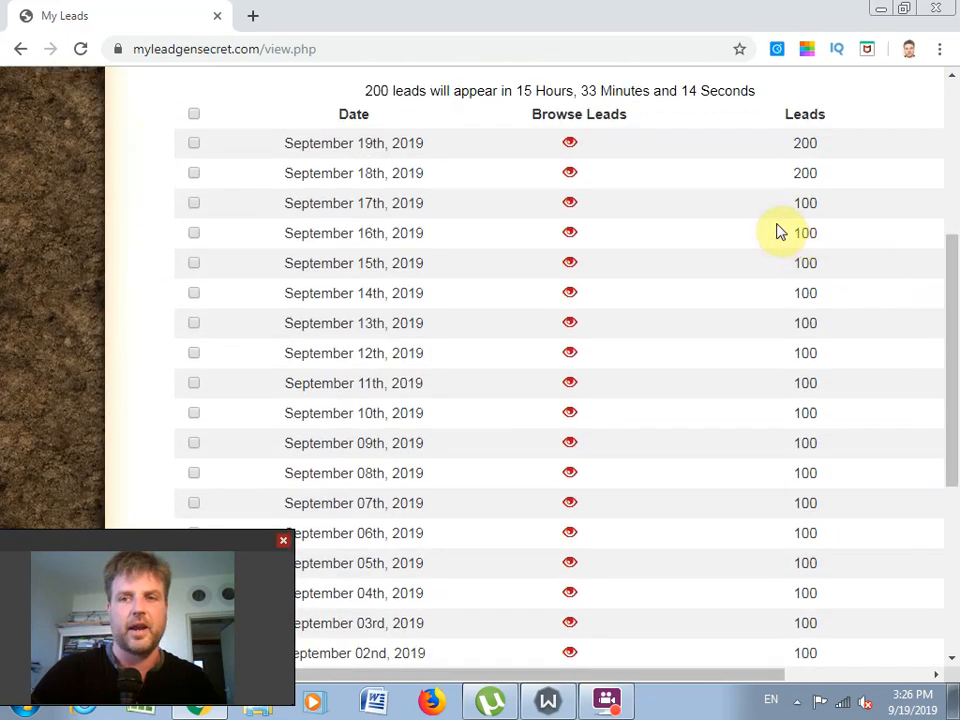
mouse_move(953, 259)
left_mouse_down()
mouse_move(953, 277)
mouse_move(955, 240)
left_mouse_up()
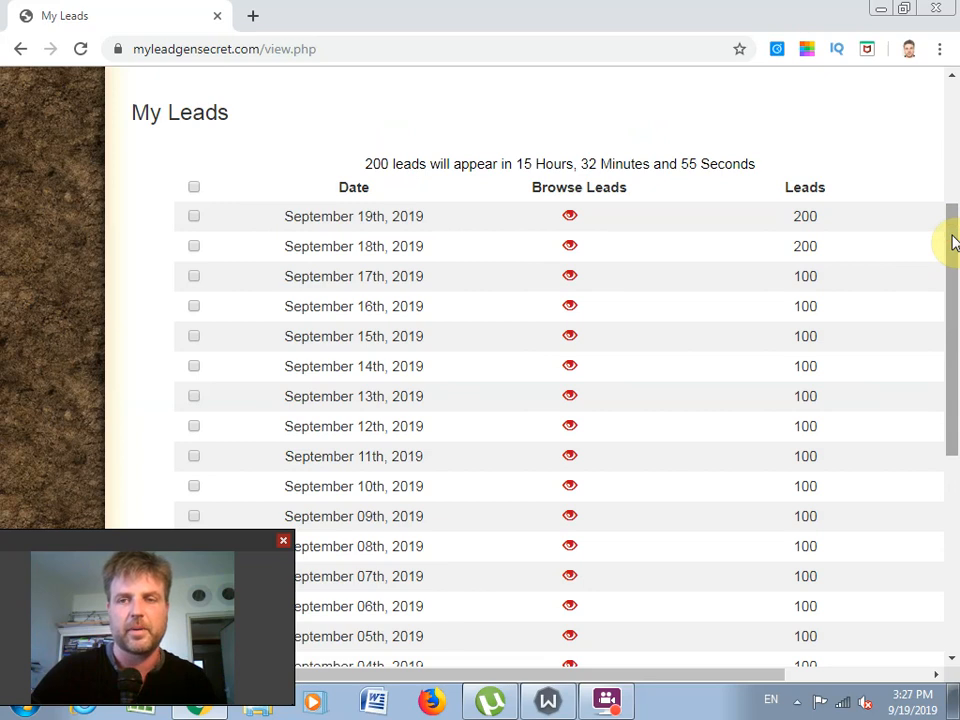
left_click_drag(952, 238, 957, 120)
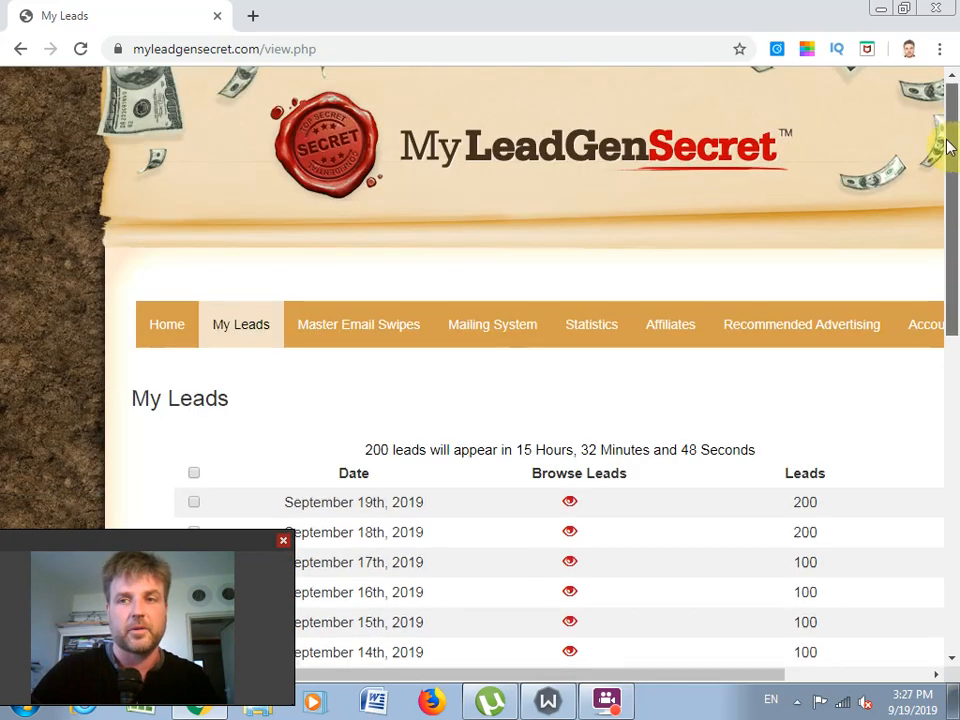
scroll(935, 233, "down", 1)
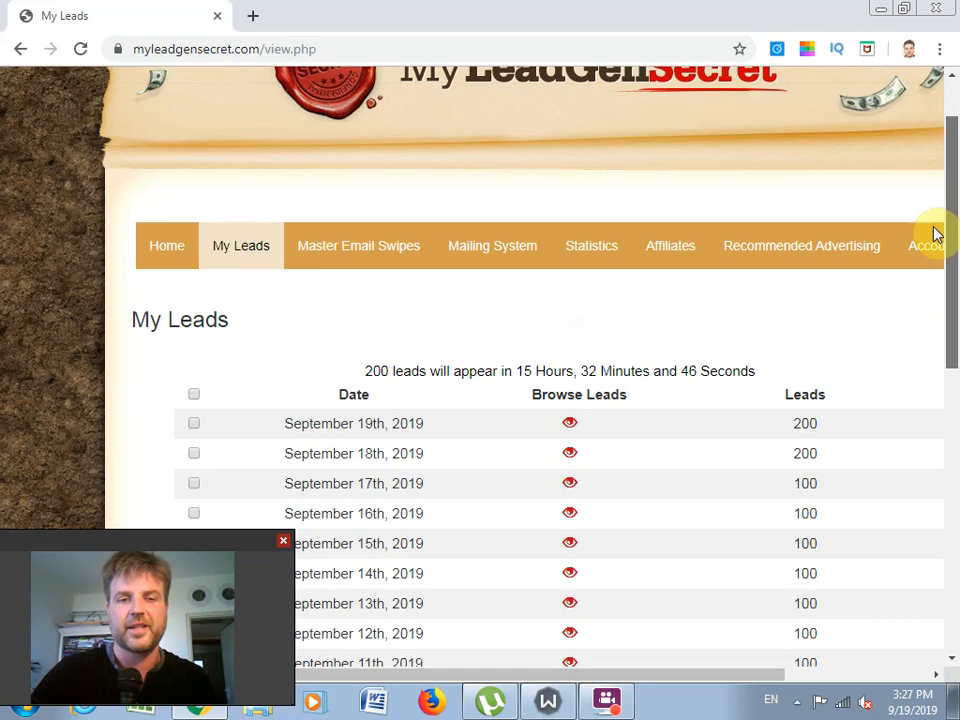
scroll(935, 233, "down", 3)
scroll(932, 266, "up", 2)
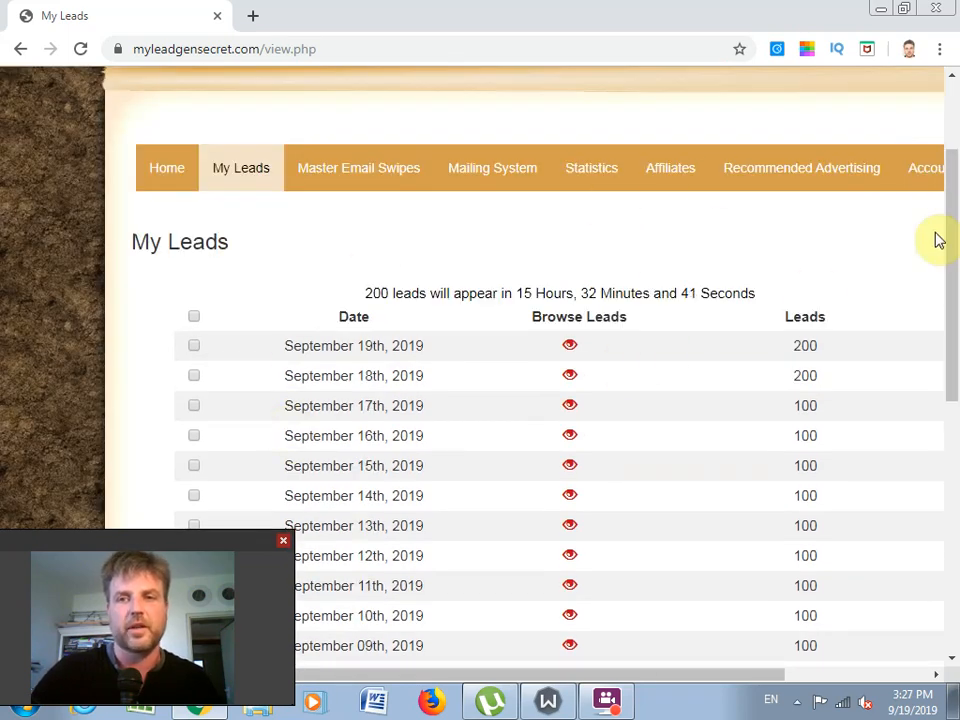
scroll(954, 184, "up", 1)
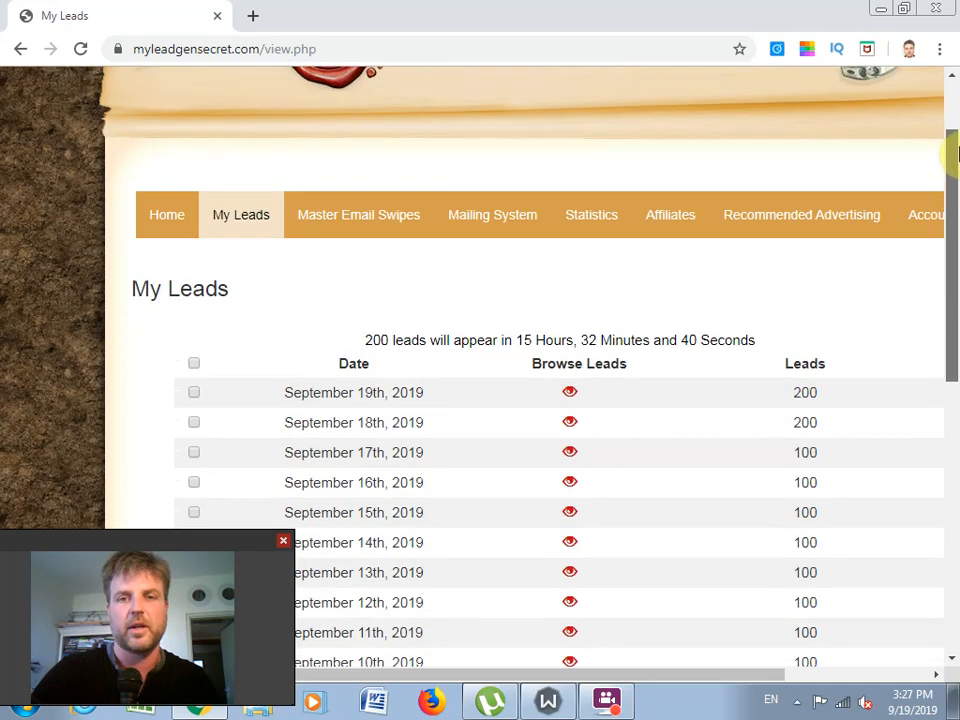
scroll(952, 185, "up", 1)
scroll(948, 298, "down", 4)
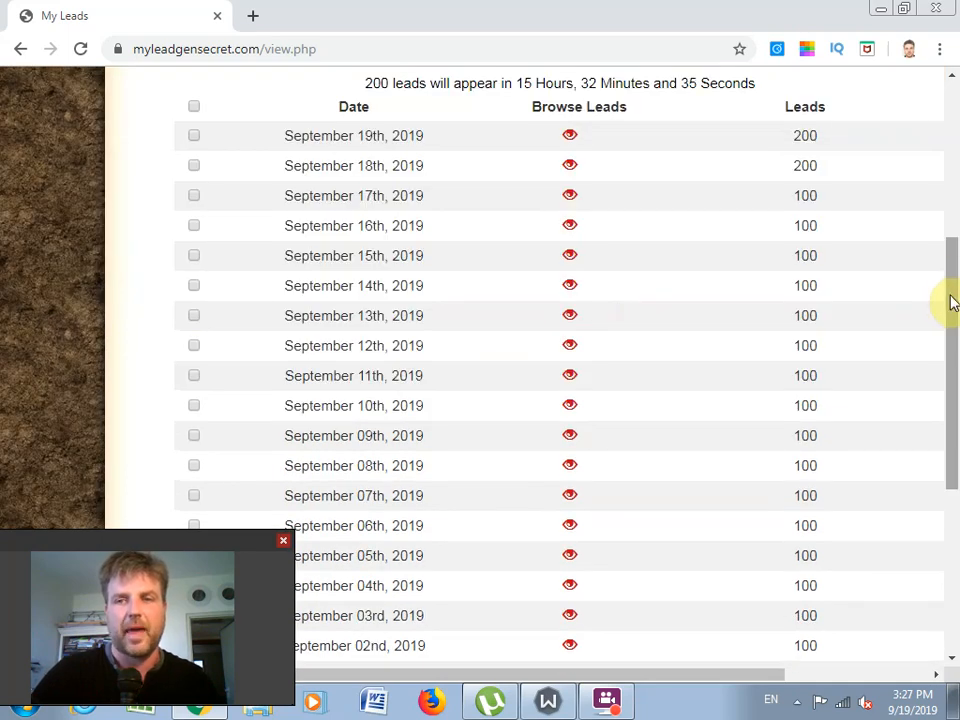
scroll(952, 306, "down", 1)
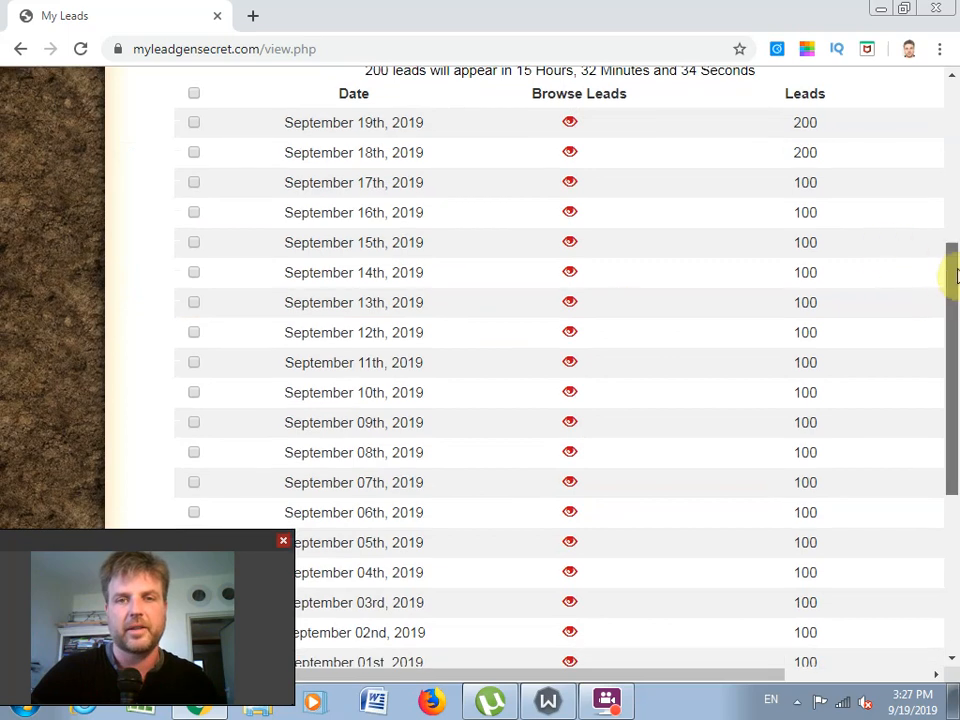
scroll(951, 276, "down", 1)
scroll(951, 270, "up", 2)
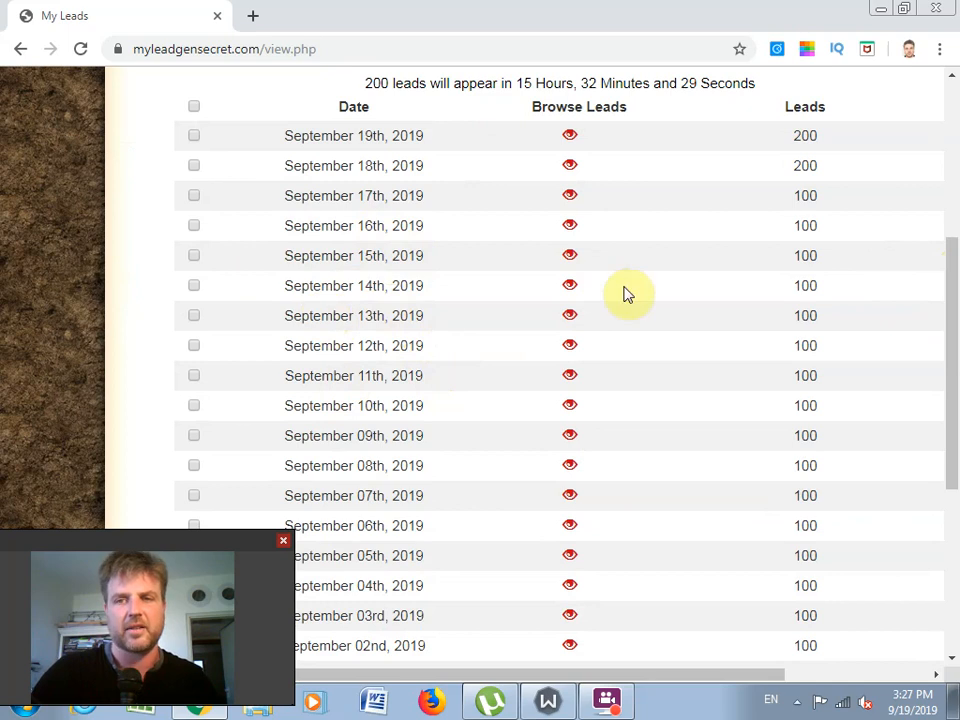
scroll(952, 270, "up", 3)
scroll(955, 190, "up", 3)
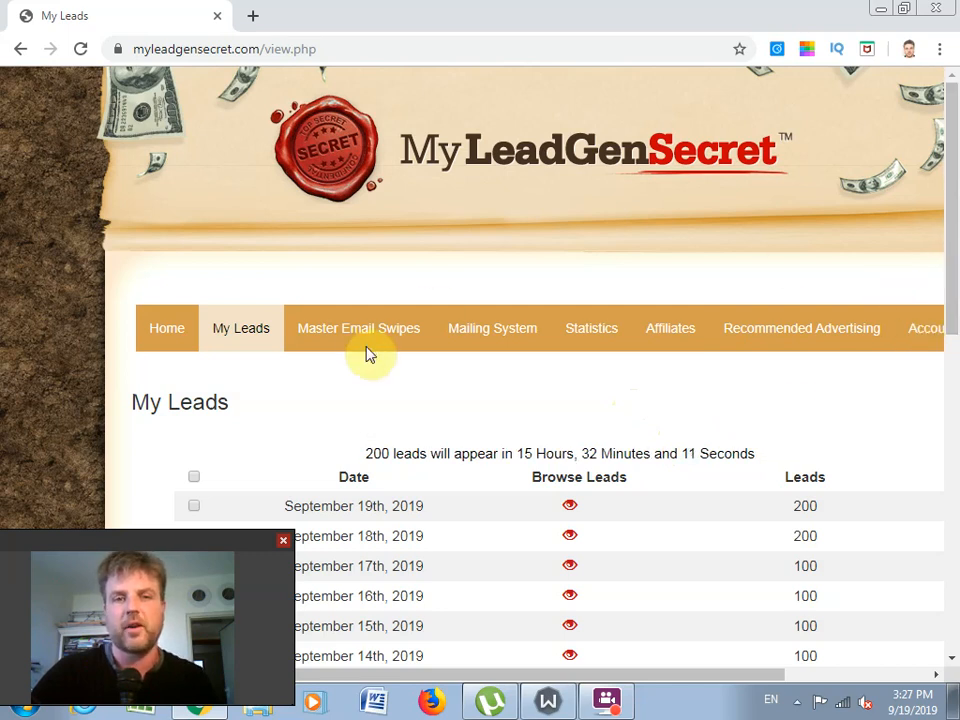
Open the Affiliates promo tools and look through the ready-made affiliate emails up to Affiliate Email 10
left_click(165, 328)
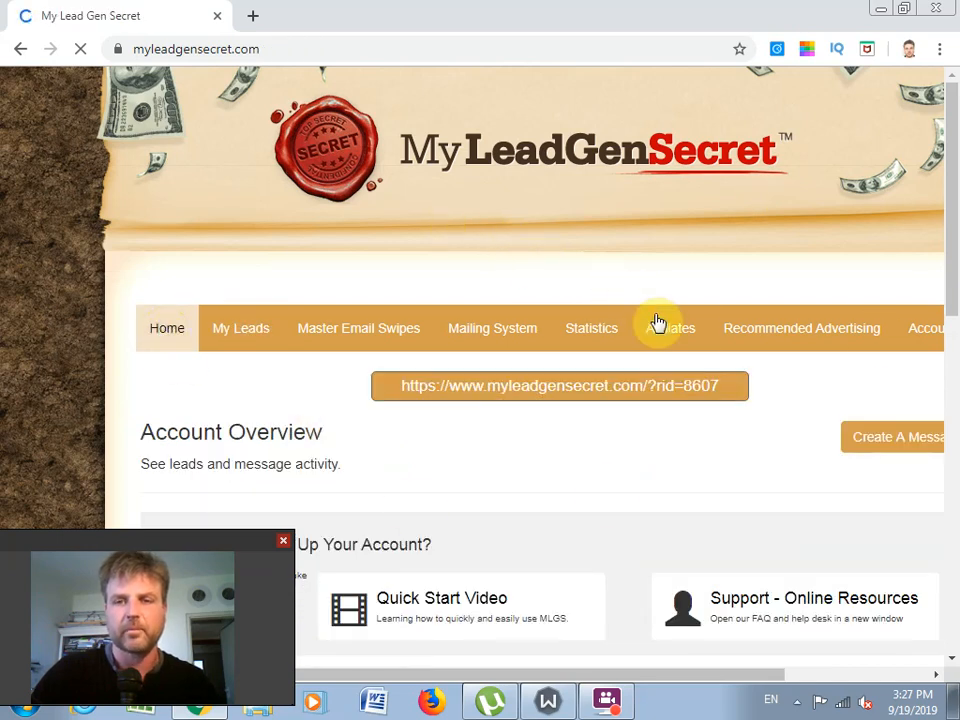
left_click(669, 330)
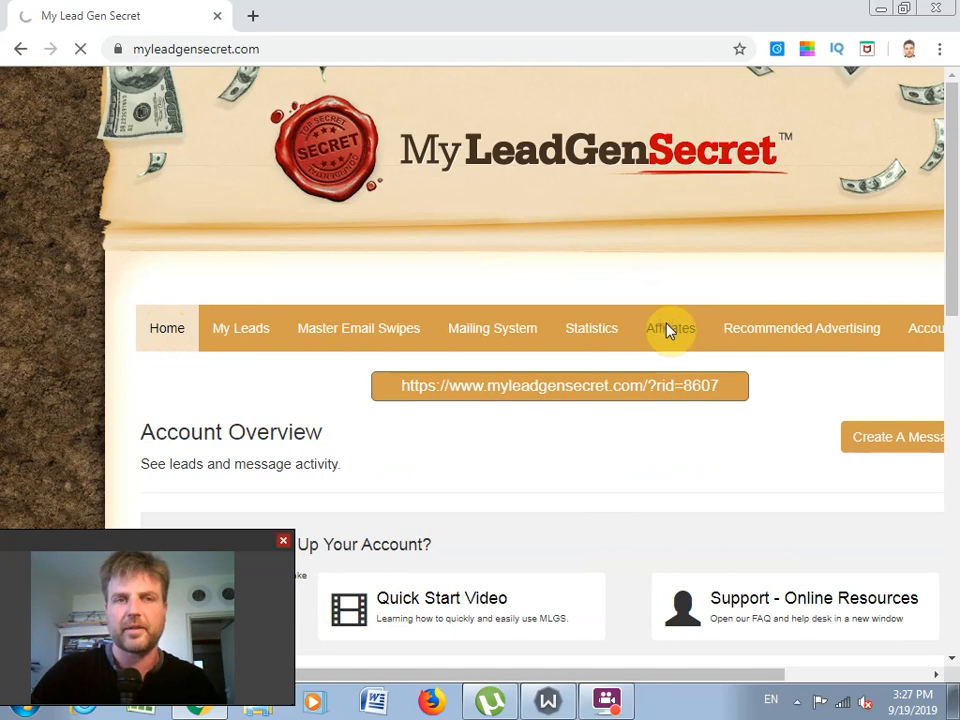
left_click_drag(951, 100, 945, 220)
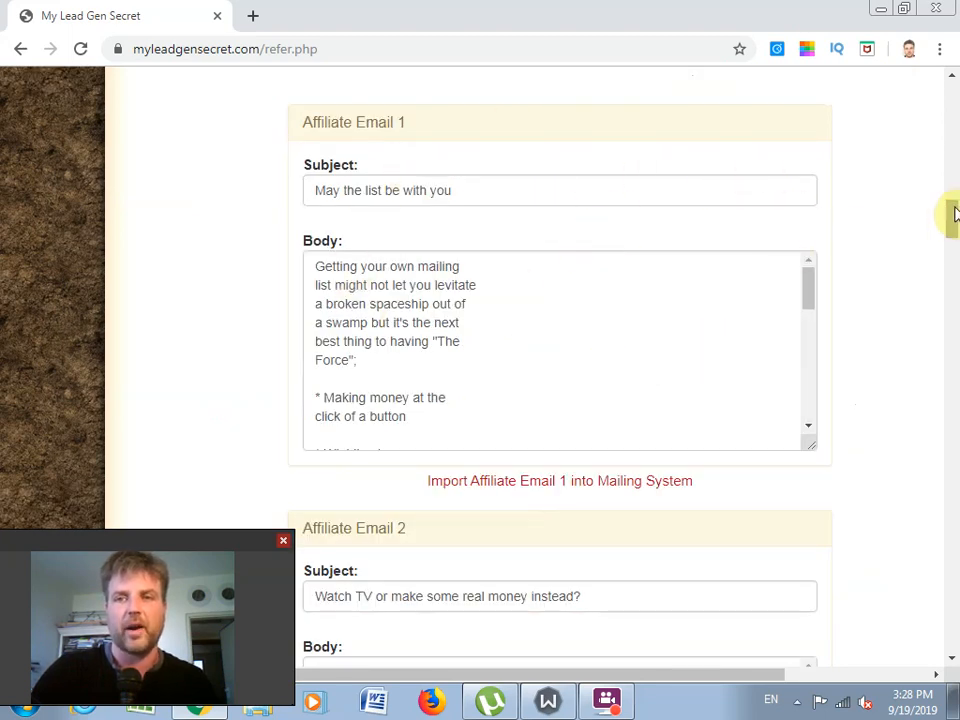
left_click_drag(955, 220, 952, 433)
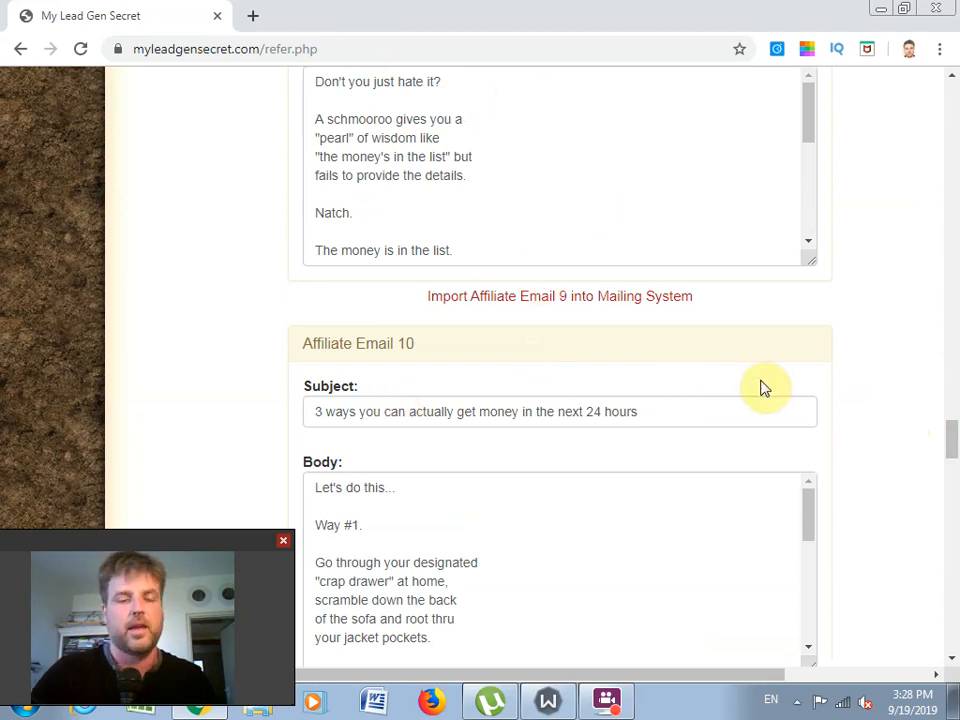
left_click_drag(953, 444, 952, 435)
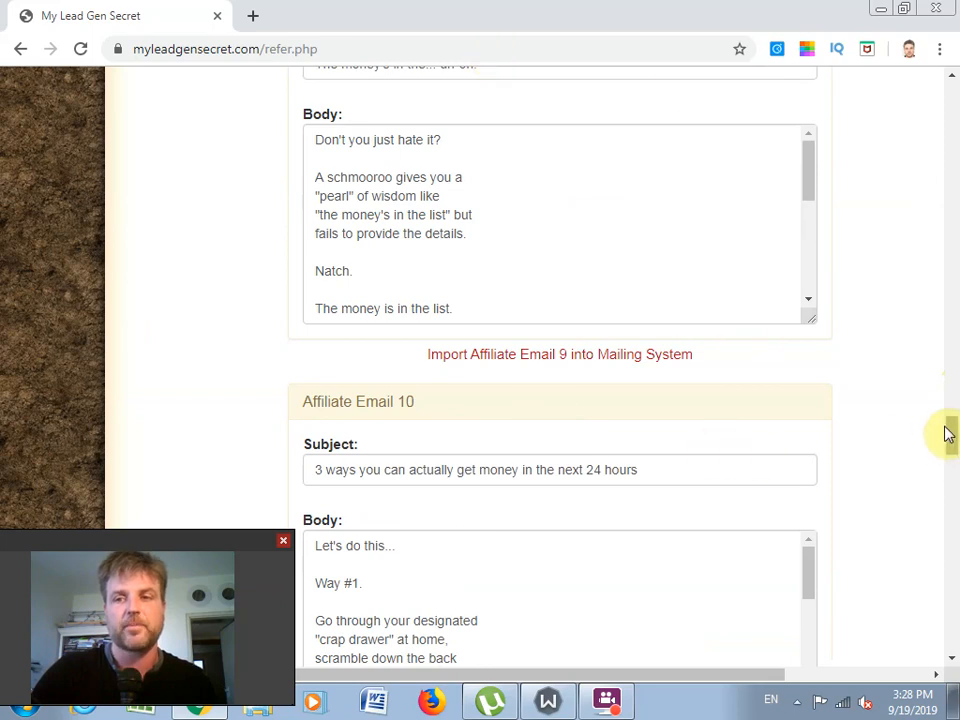
left_click_drag(949, 444, 952, 430)
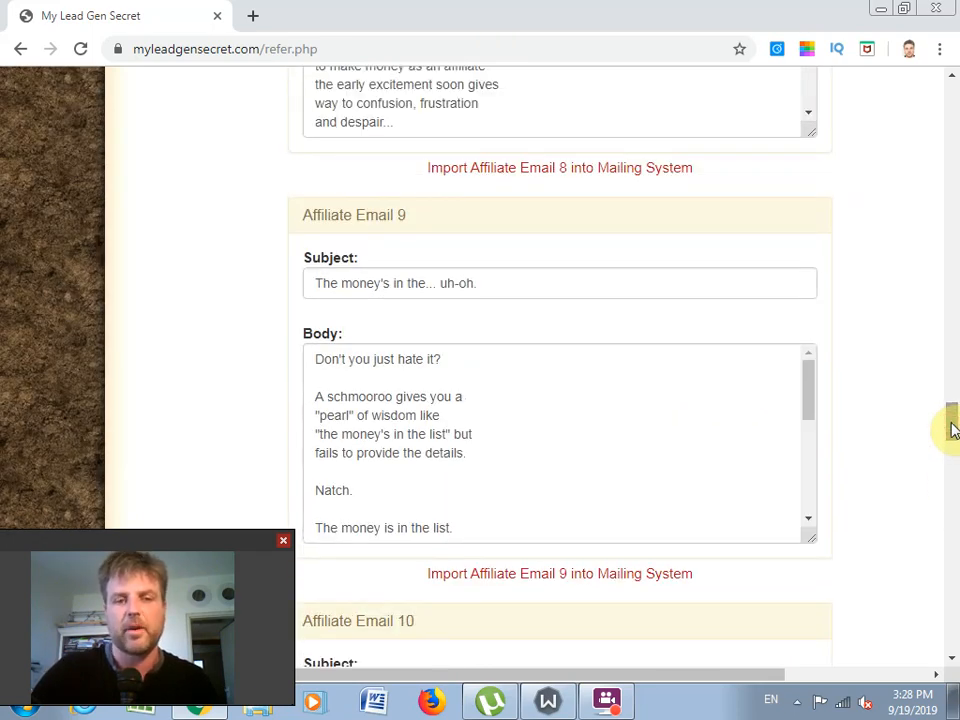
left_click_drag(952, 430, 956, 104)
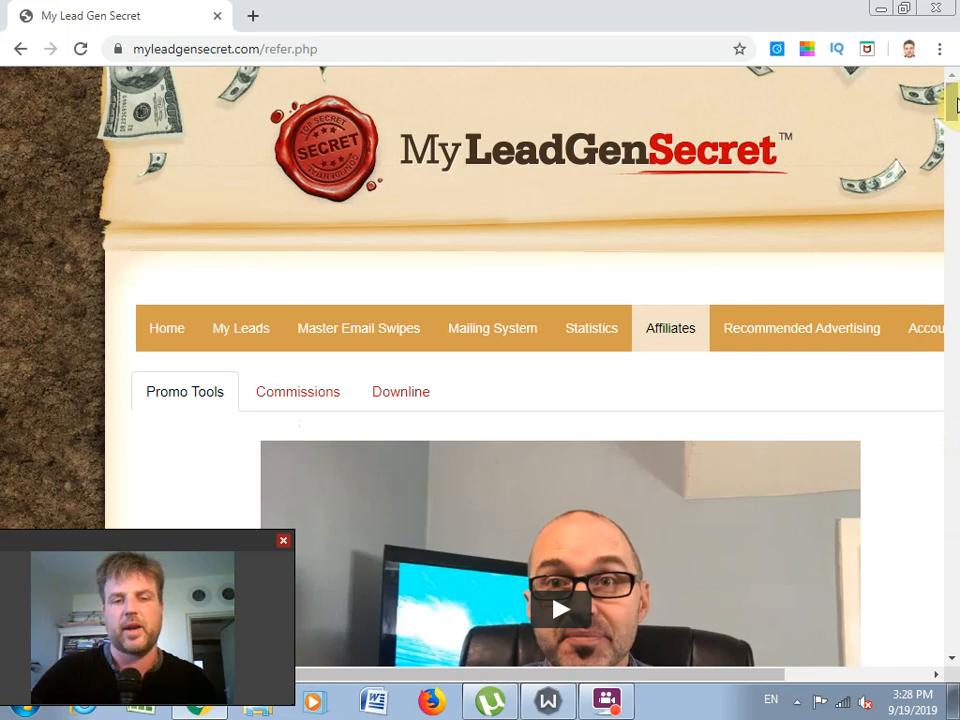
Import Affiliate Email 2, "Watch TV or make some real money instead?", into the mailing system
mouse_move(951, 105)
left_mouse_down()
mouse_move(945, 146)
mouse_move(954, 128)
left_mouse_up()
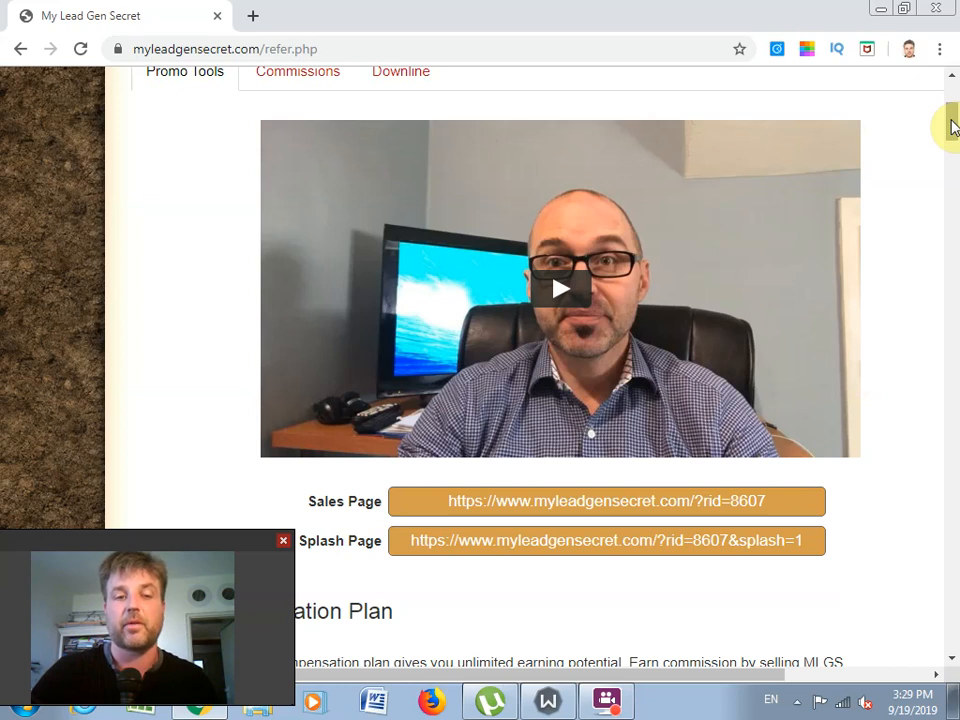
left_click_drag(953, 128, 953, 113)
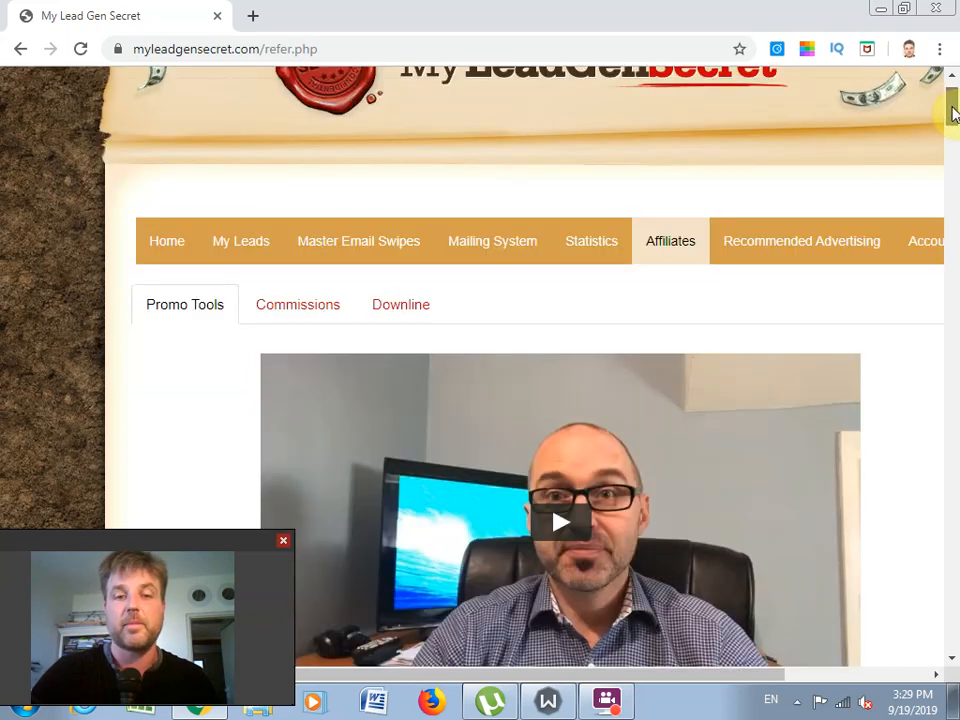
left_click_drag(953, 113, 950, 245)
left_click(632, 472)
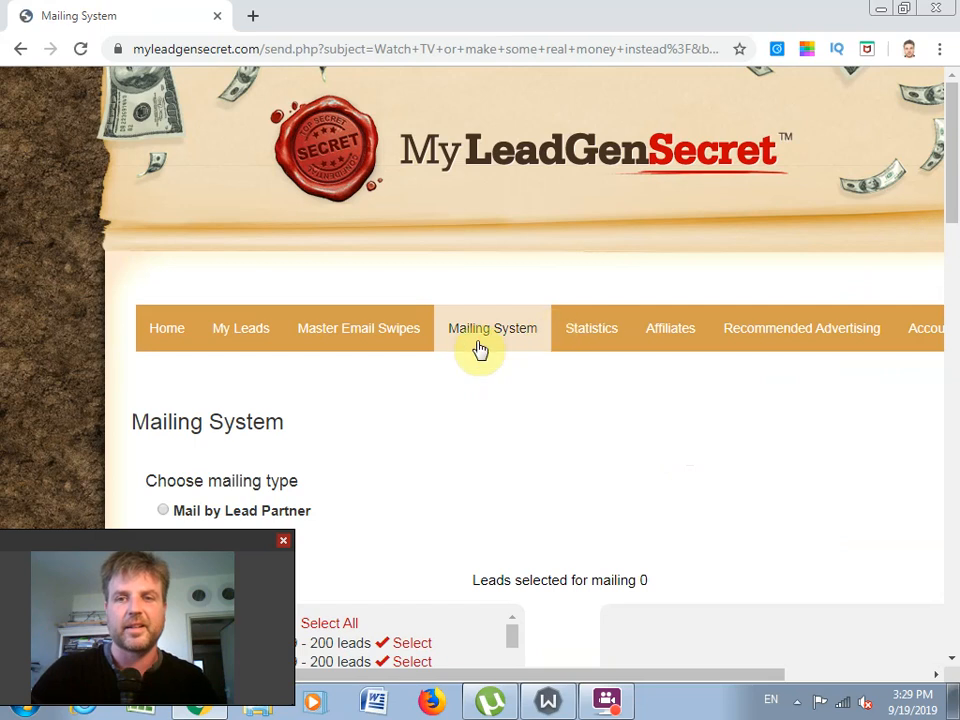
Select all dated lead batches as recipients for the Affiliate Email 2 mailing
left_click_drag(952, 189, 939, 225)
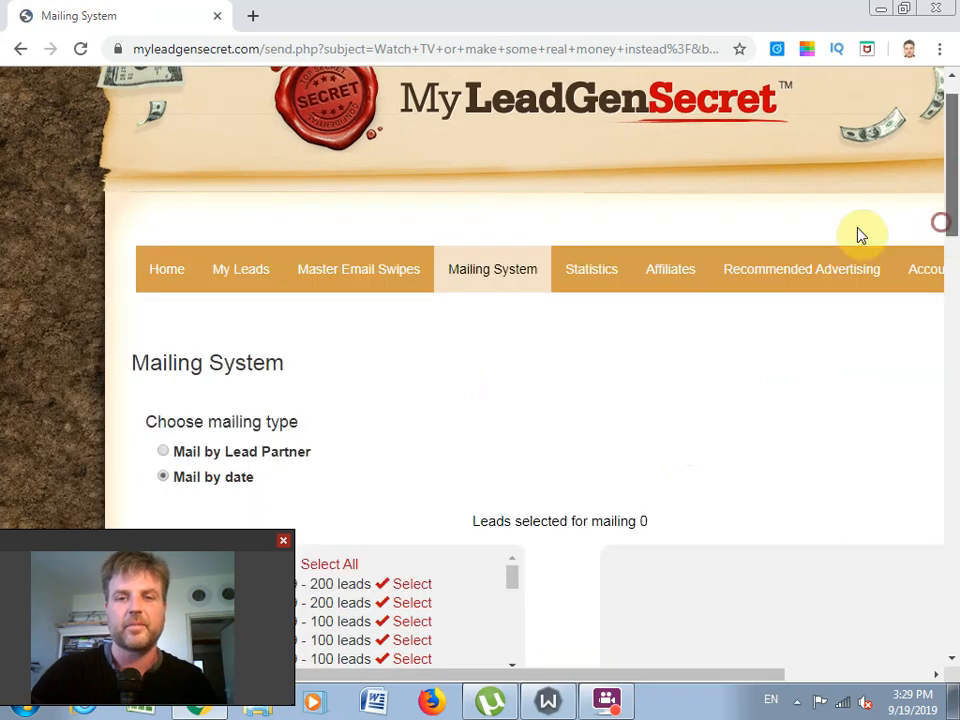
scroll(315, 355, "down", 3)
left_click(317, 345)
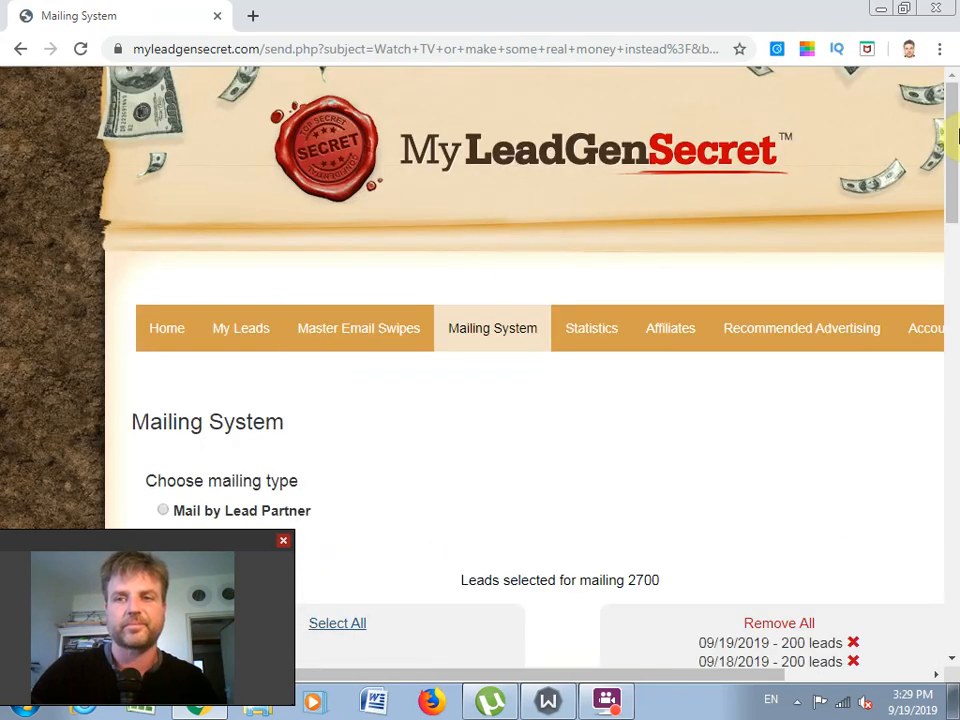
left_click_drag(948, 170, 940, 200)
scroll(940, 200, "down", 2)
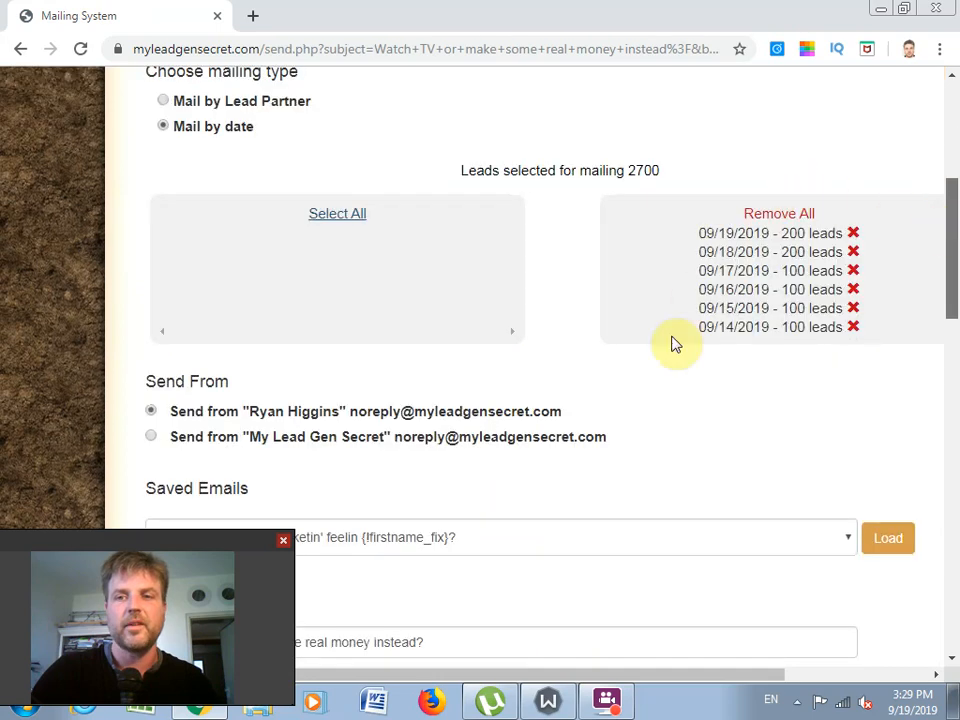
scroll(930, 326, "down", 4)
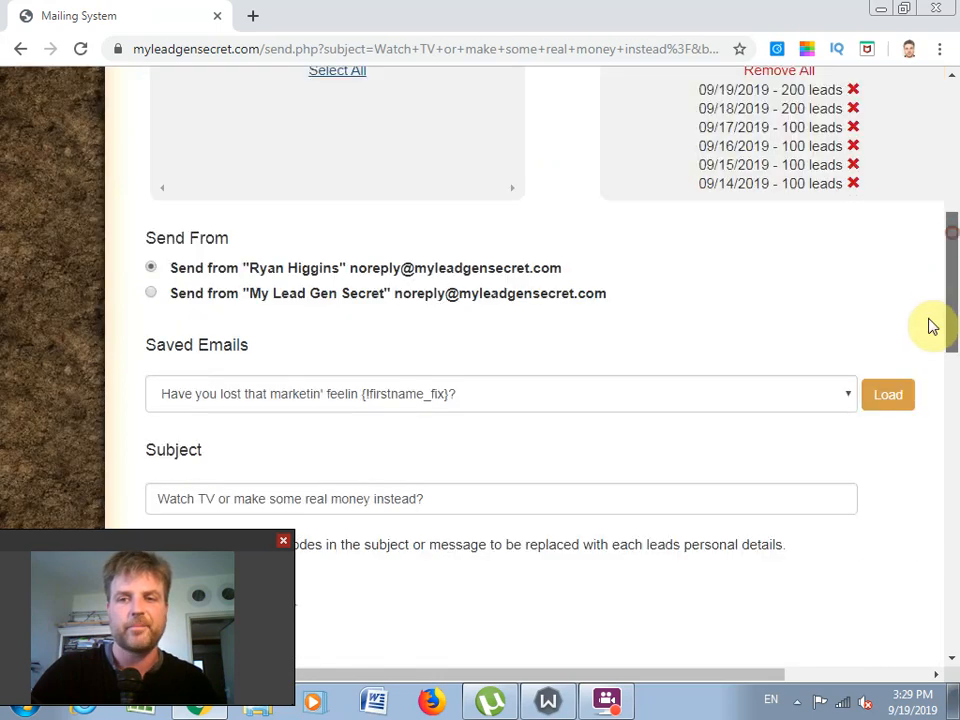
Append the first-name code {!firstname_fix} to the end of the subject "Watch TV or make some real money instead?"
scroll(800, 333, "down", 1)
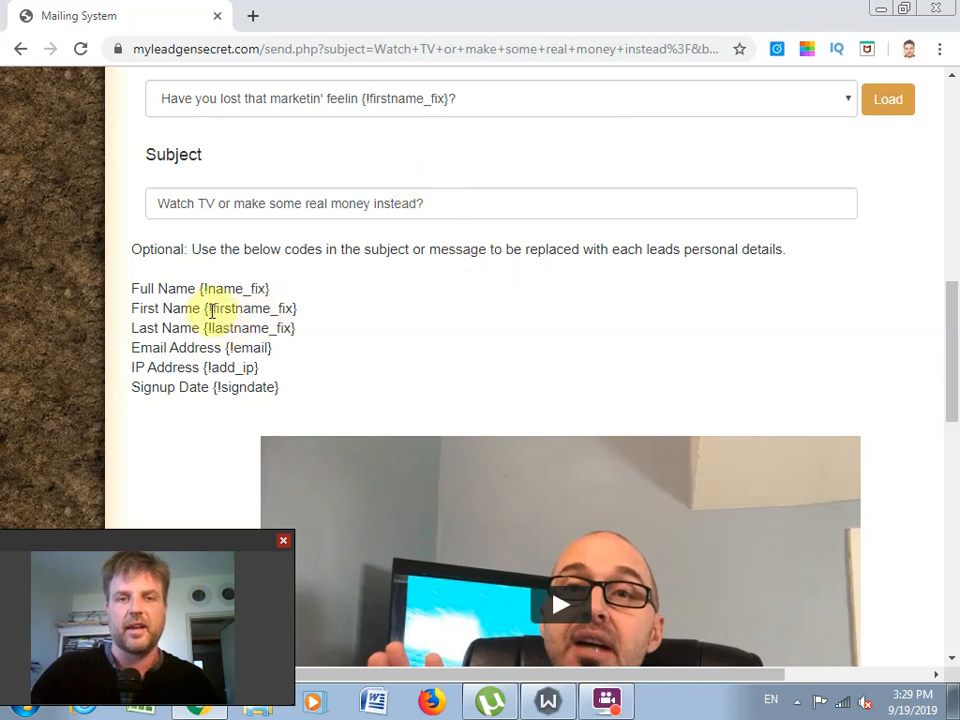
left_click_drag(205, 311, 298, 312)
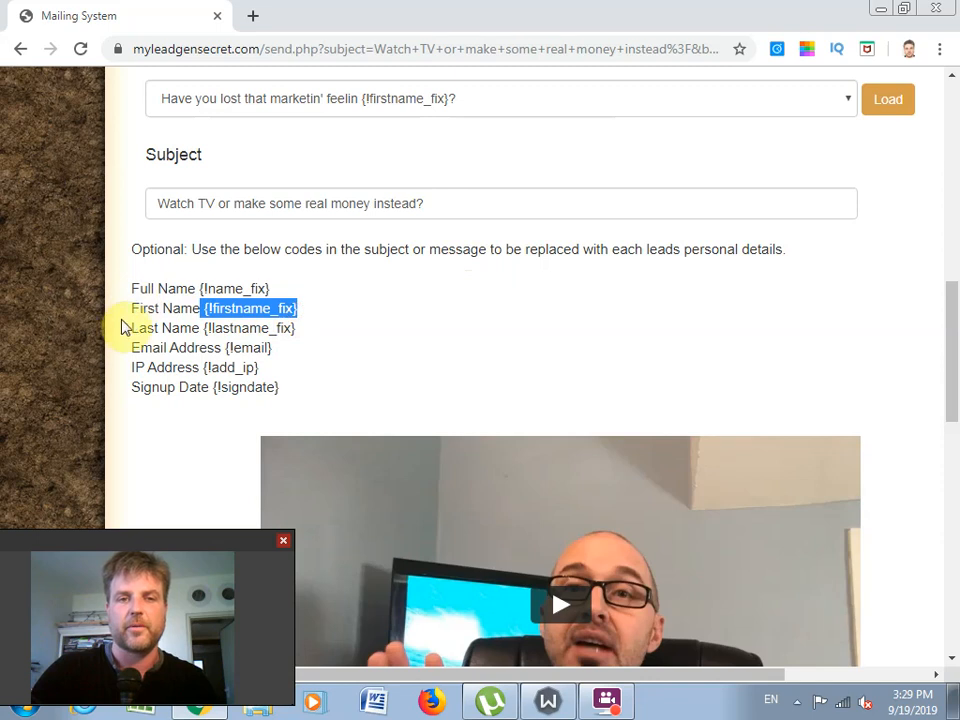
right_click(278, 312)
left_click(311, 324)
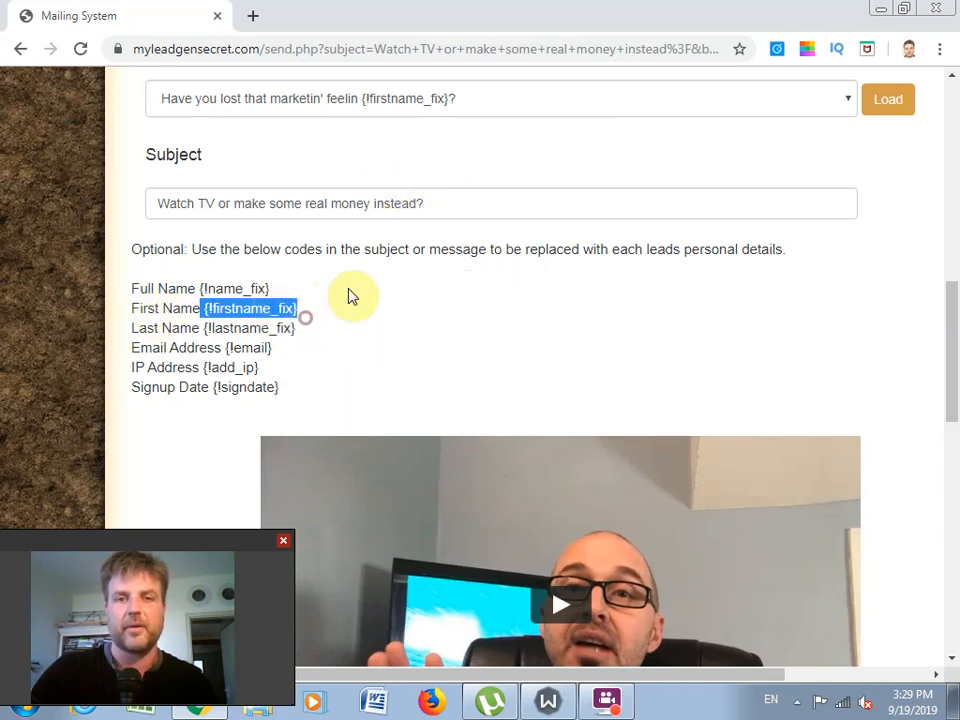
left_click(456, 203)
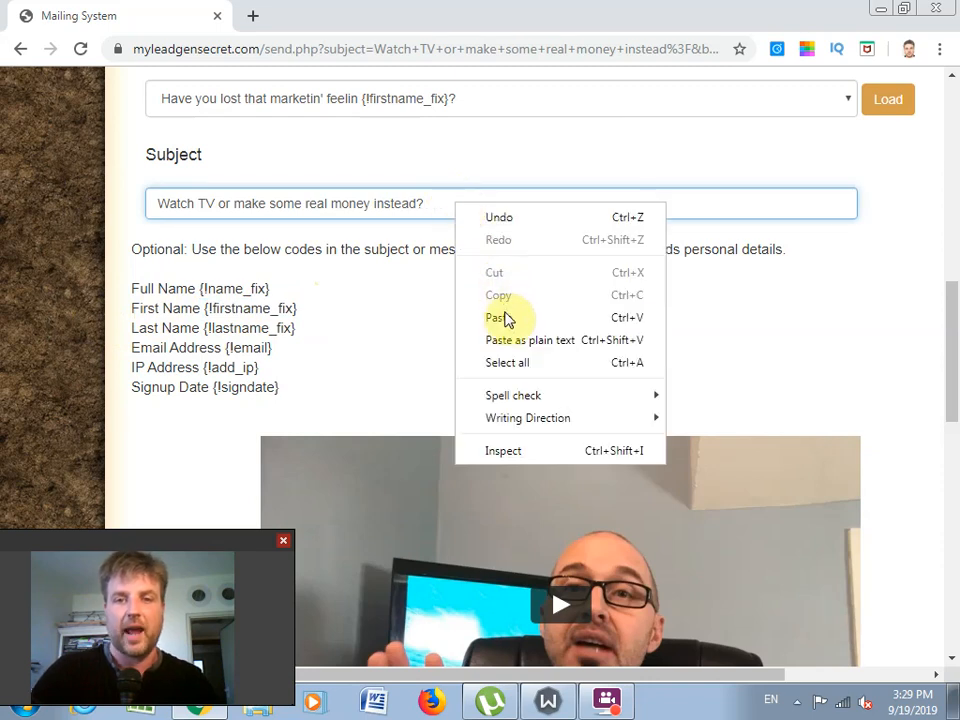
left_click(503, 317)
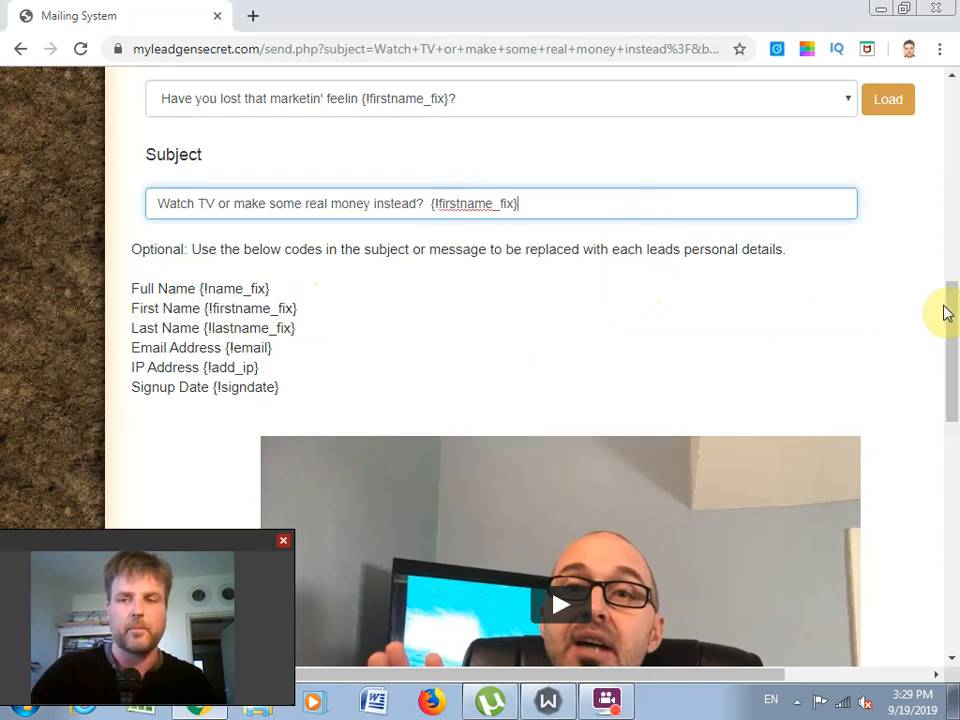
left_click_drag(949, 300, 953, 55)
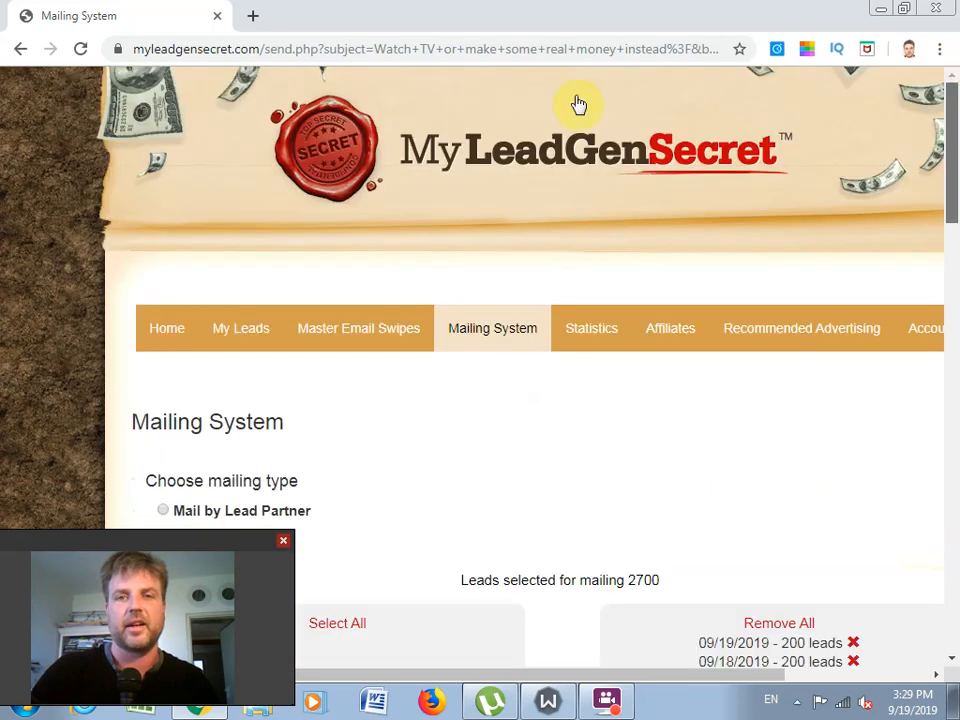